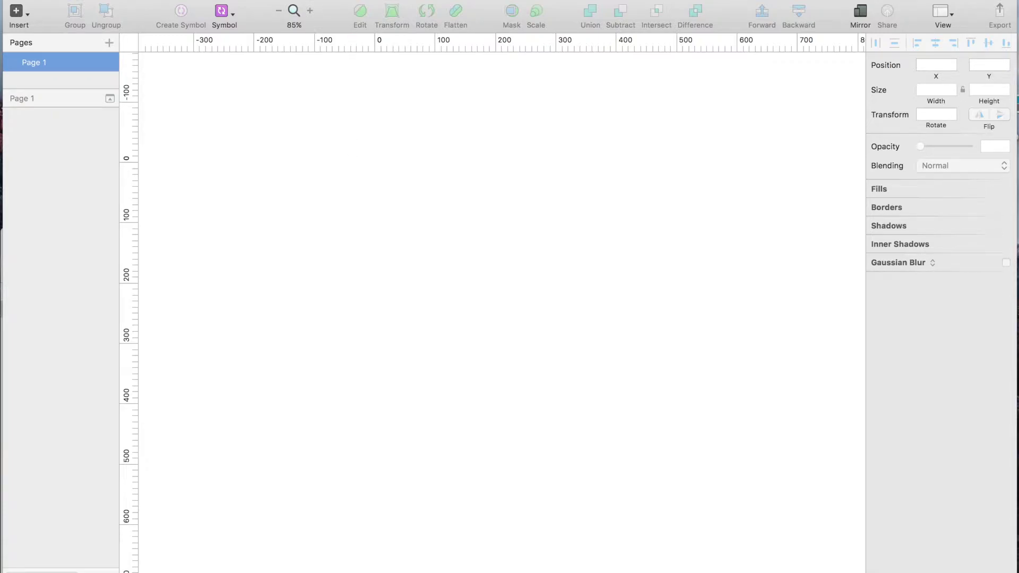
- Generate a Random 0 - 100 table with 5 columns and 20 rows using Sketch Data Studio Premium
click(323, 0)
mouse_move(392, 47)
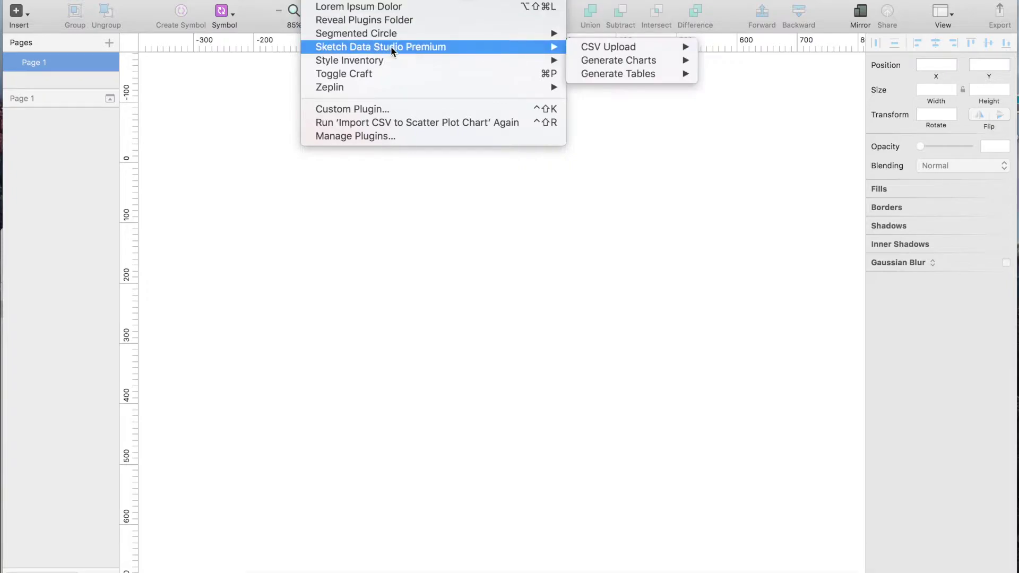
mouse_move(578, 49)
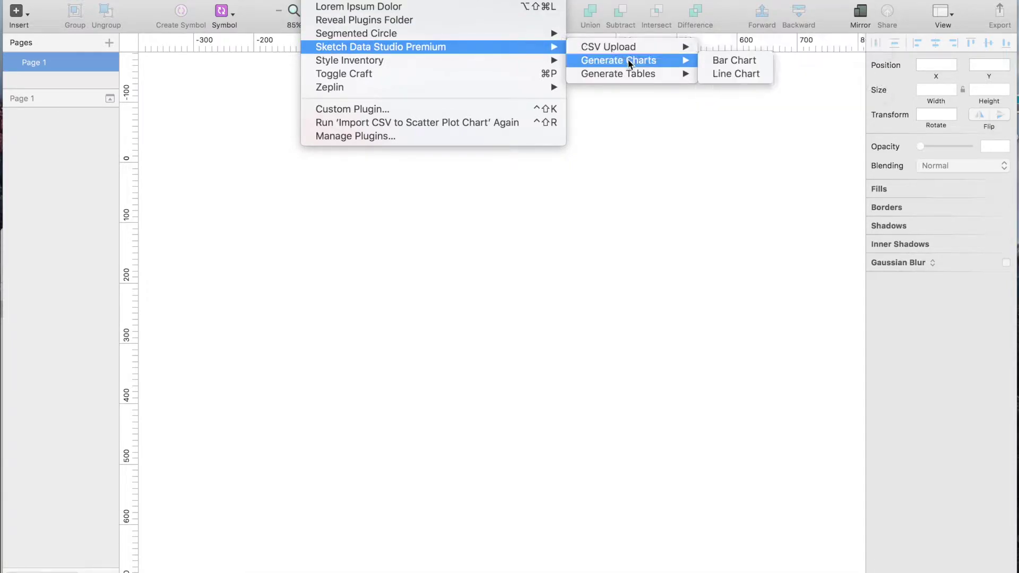
mouse_move(642, 75)
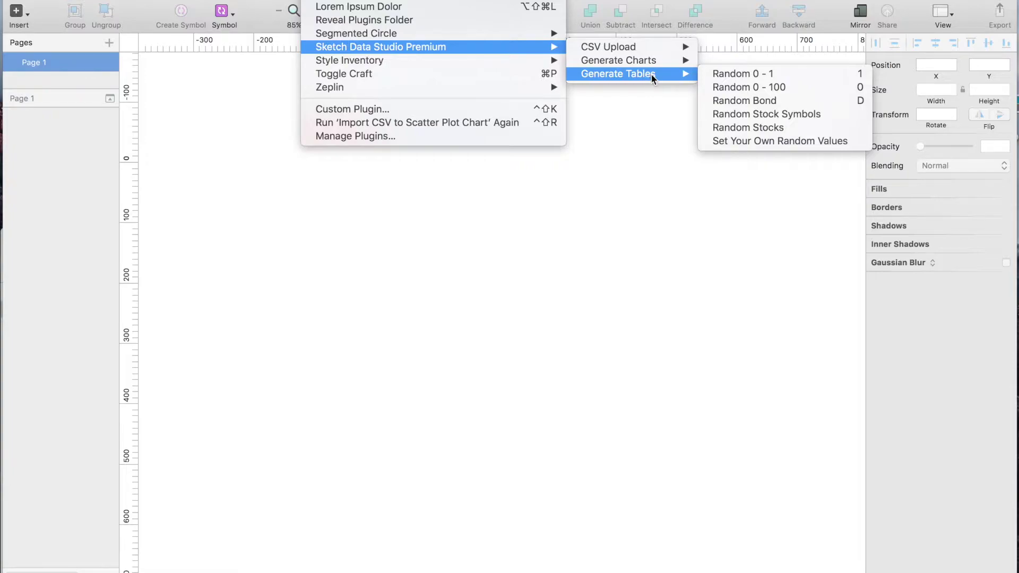
mouse_move(661, 45)
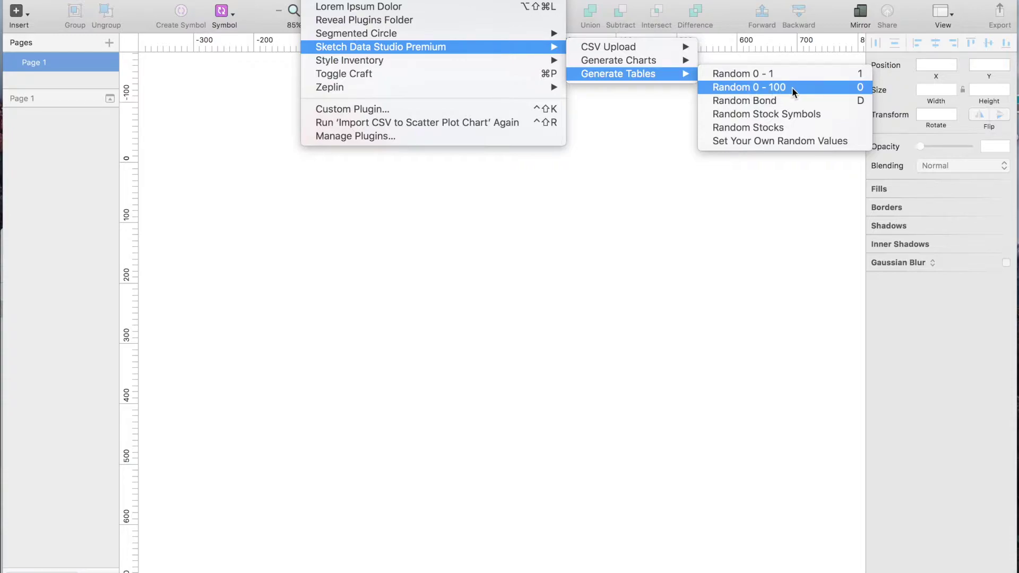
click(792, 87)
text(5)
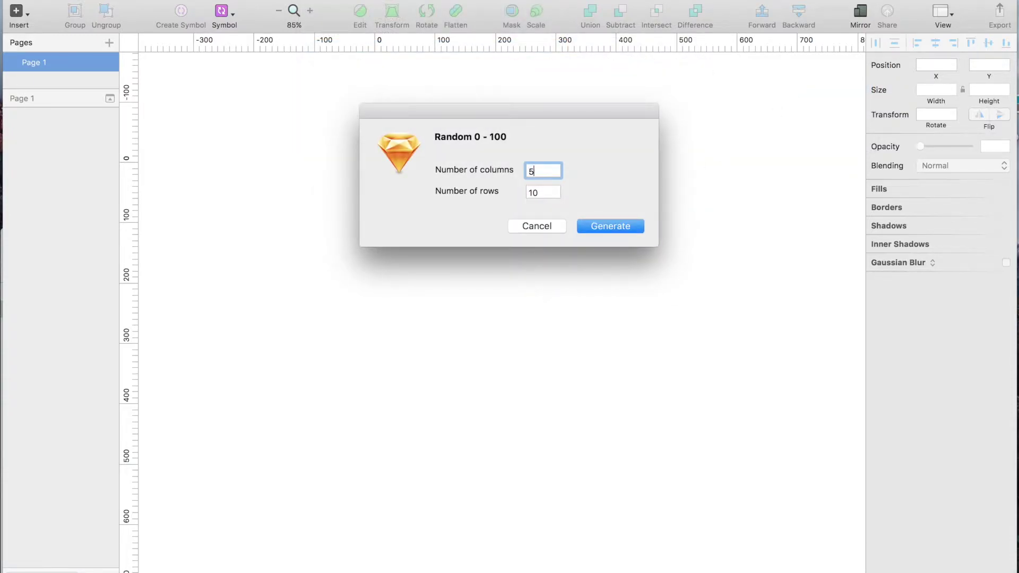
key(Tab)
text(20)
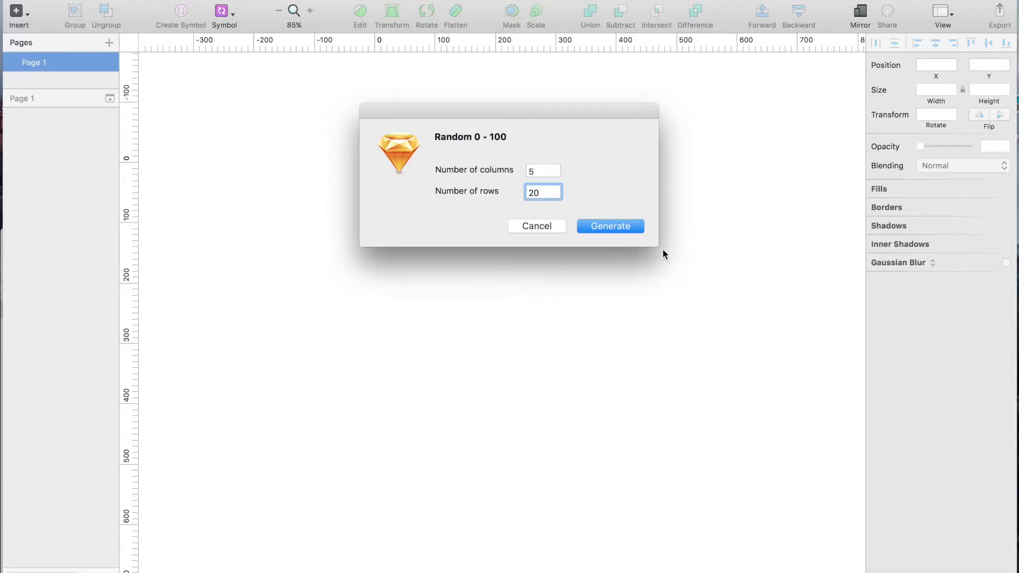
click(610, 227)
click(512, 421)
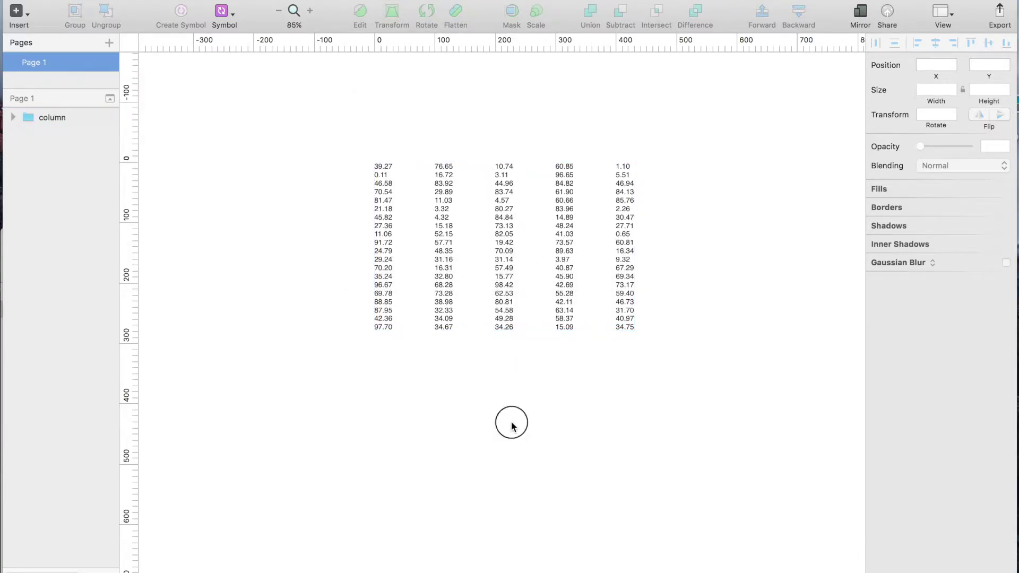
- Inspect the number table's separate column text layers and open the fourth column's text
click(571, 234)
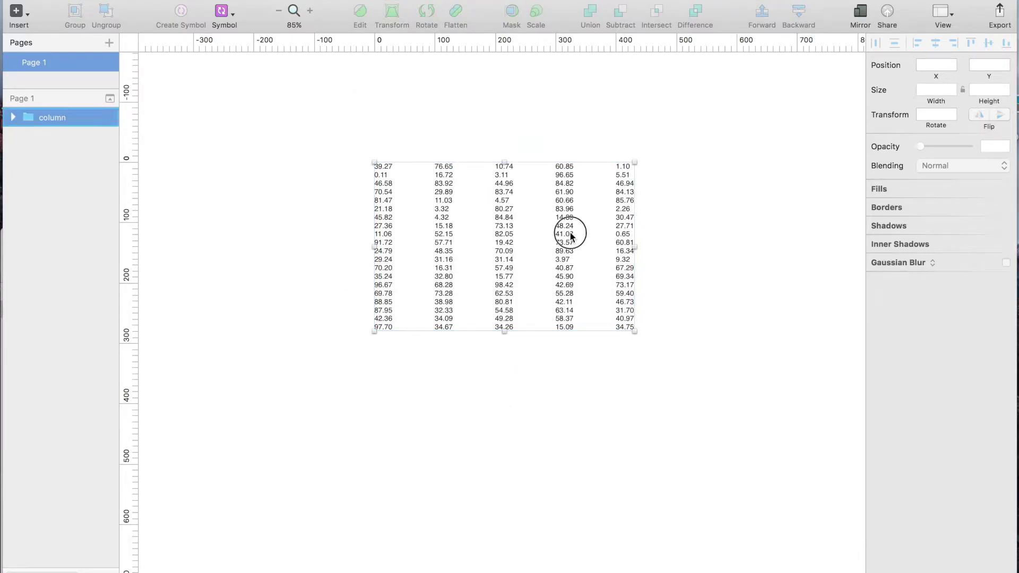
double_click(386, 235)
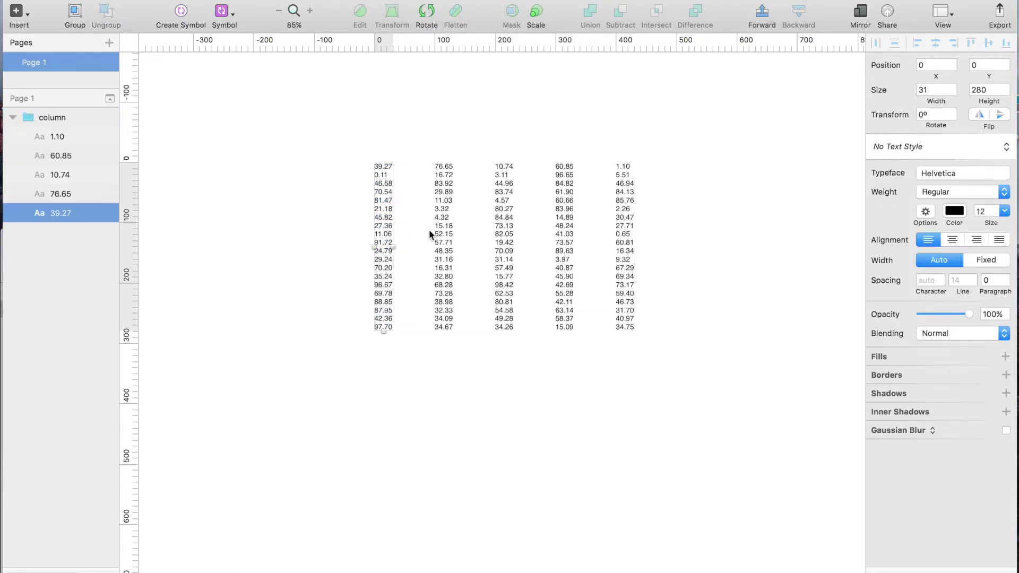
click(437, 229)
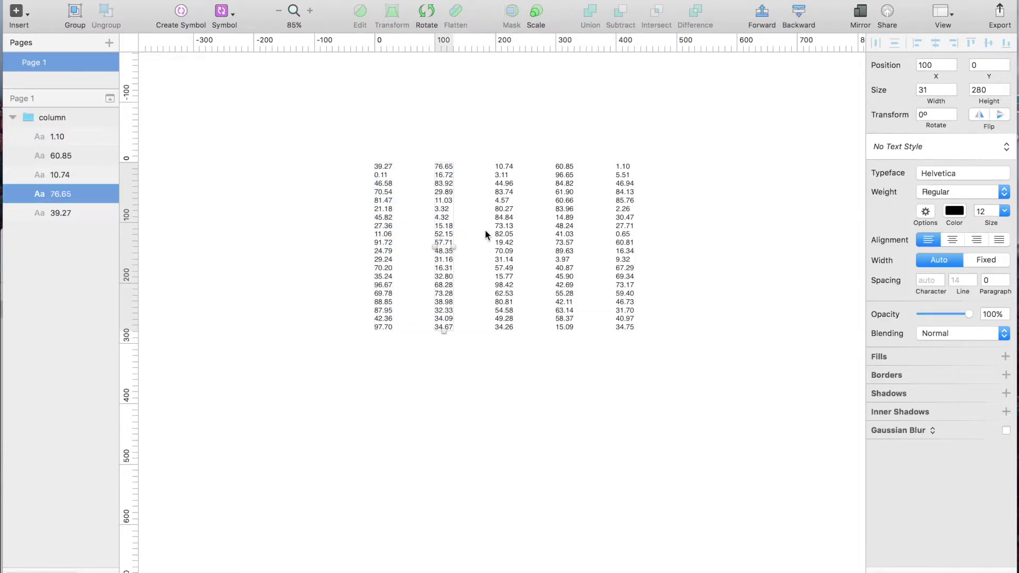
click(575, 234)
double_click(567, 241)
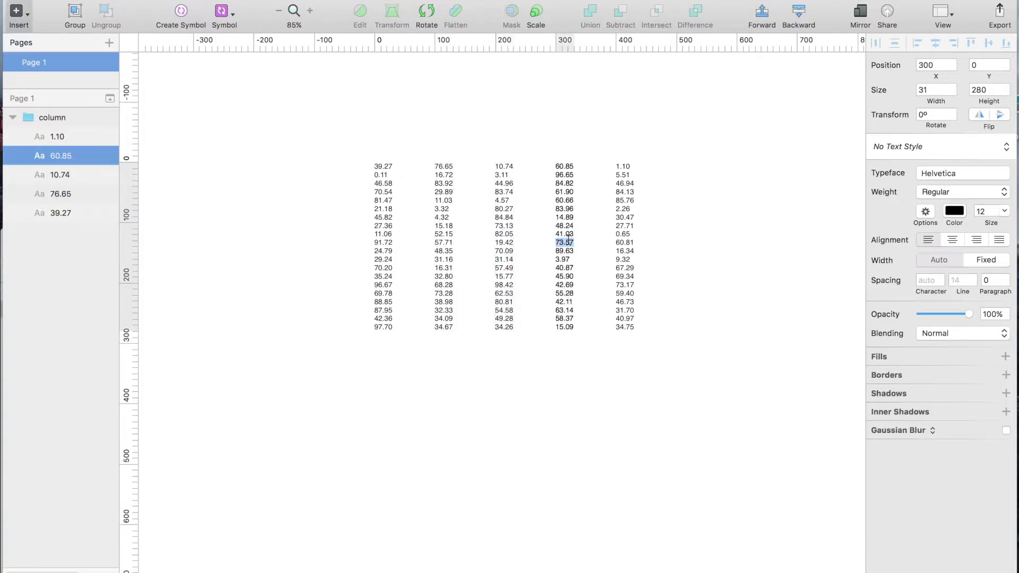
- Delete the generated number table so the canvas is empty
click(568, 208)
key(BackSpace)
key(BackSpace)
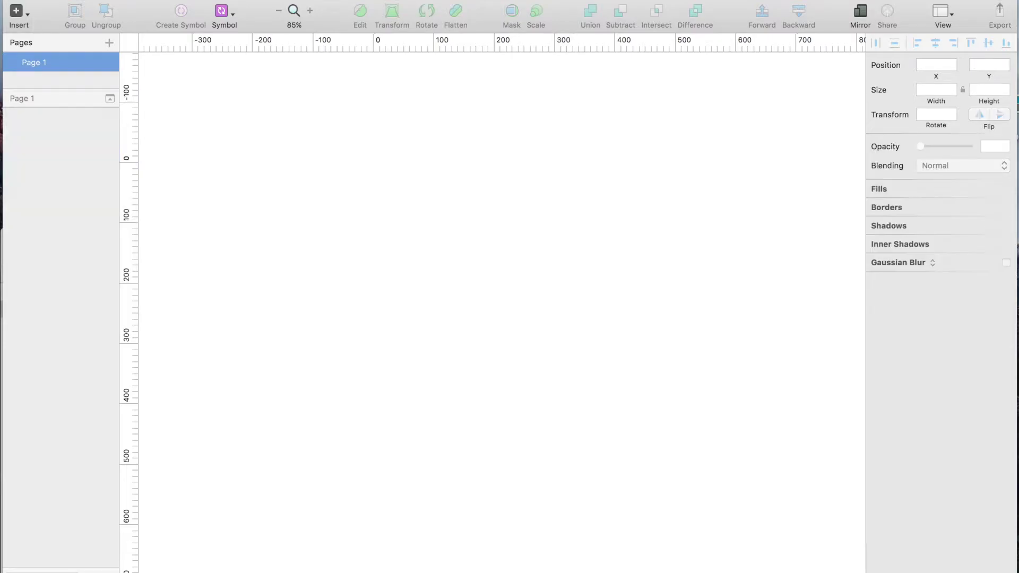
- Set up a Sketch Data Studio Premium table of own random values with 5 columns and 30 rows
click(323, 0)
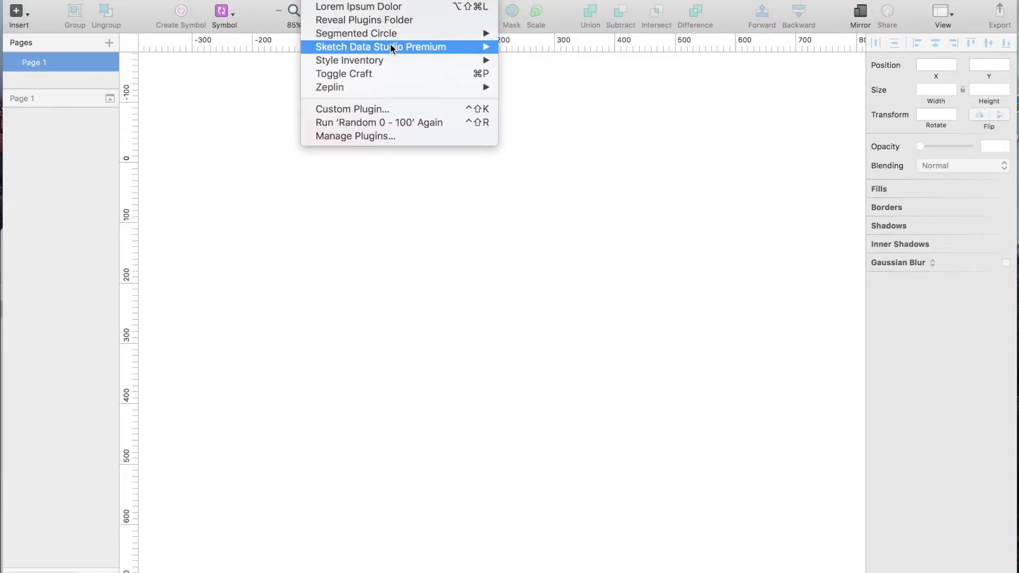
mouse_move(404, 48)
mouse_move(582, 73)
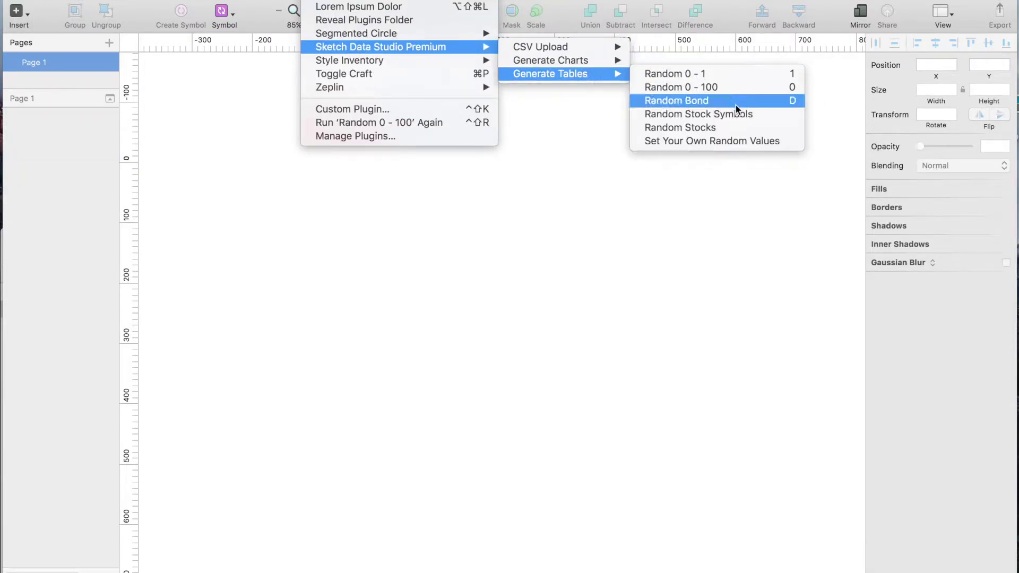
click(754, 142)
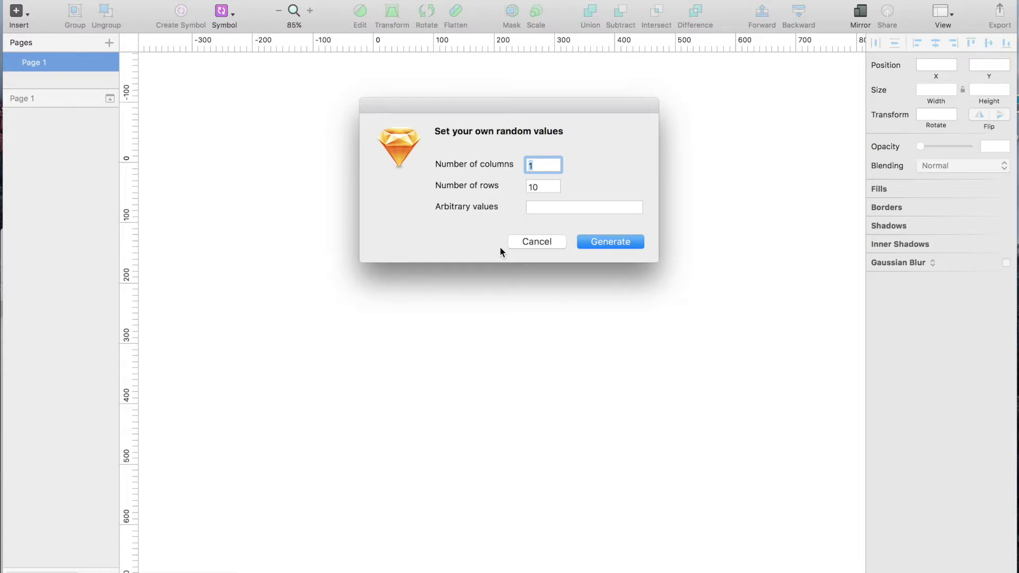
text(5)
key(Tab)
text(30)
key(Tab)
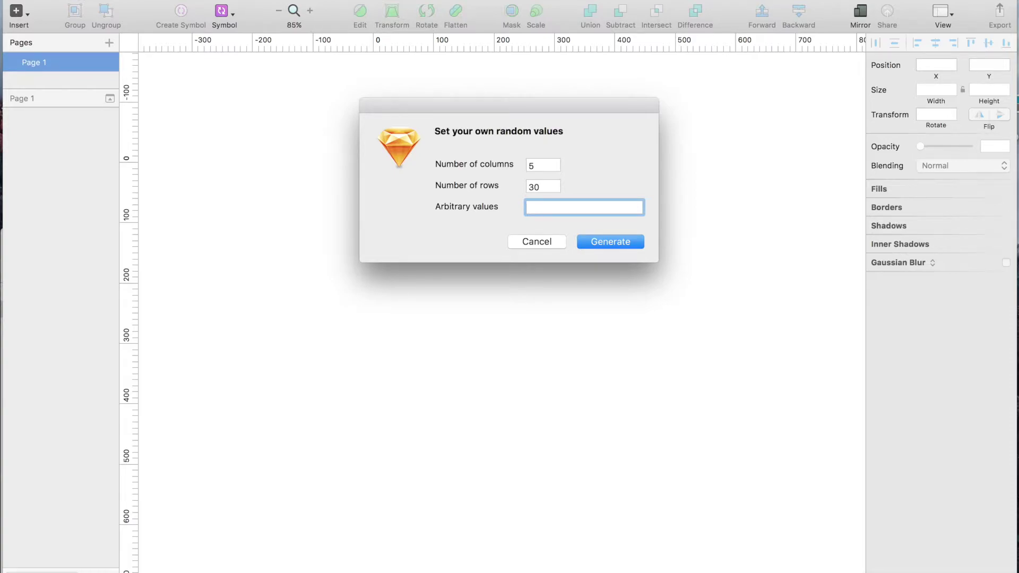
- Enter cat, dog, horse, fish as the arbitrary values and generate the table
text(cat, dog, horse, fish)
click(544, 211)
click(631, 211)
click(606, 241)
click(451, 460)
- Examine the animal table and the text in its first column
click(381, 177)
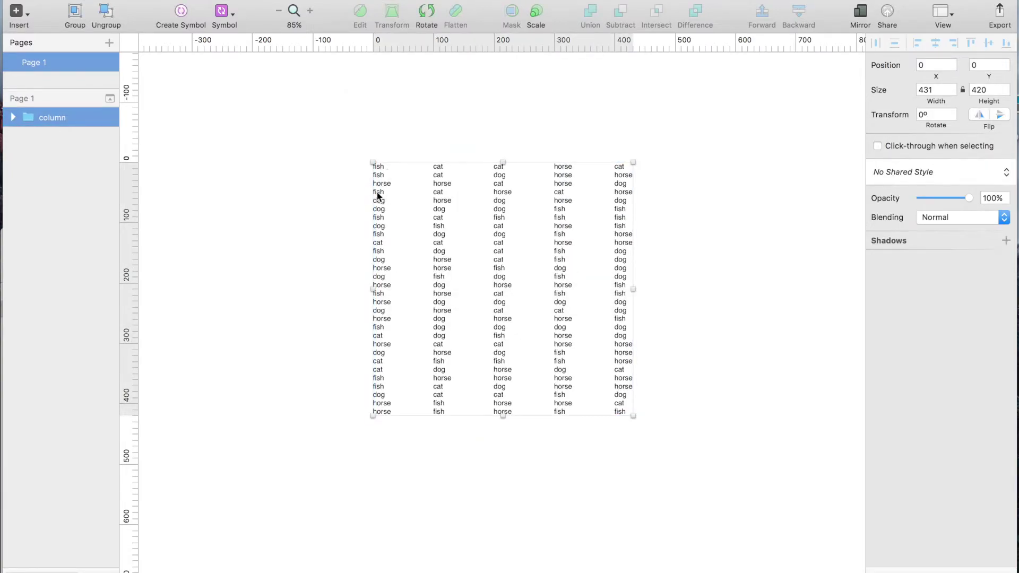
double_click(380, 196)
click(336, 301)
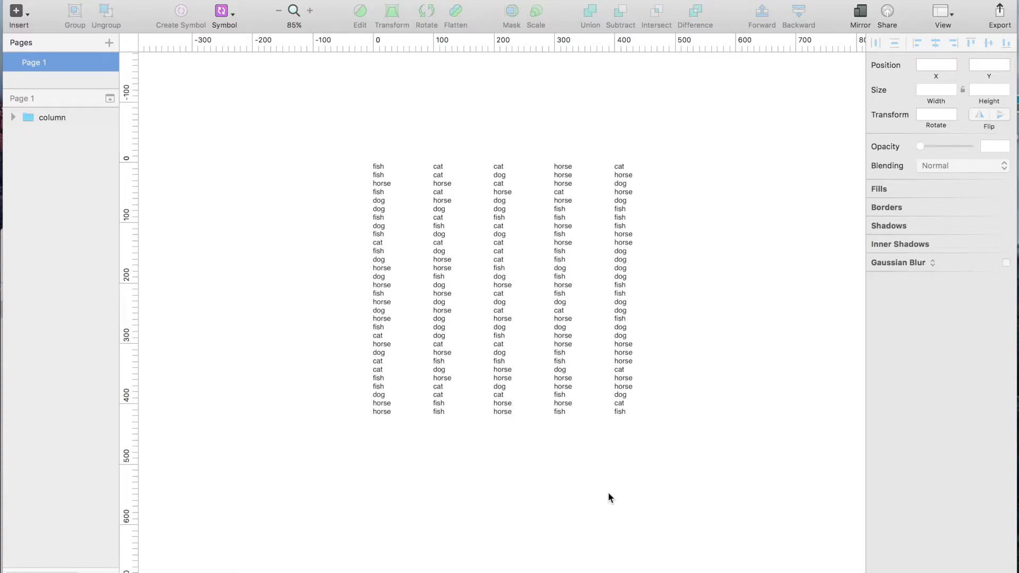
- Delete the whole animal table from the canvas
key(super+a)
click(398, 260)
click(384, 244)
click(351, 259)
click(377, 258)
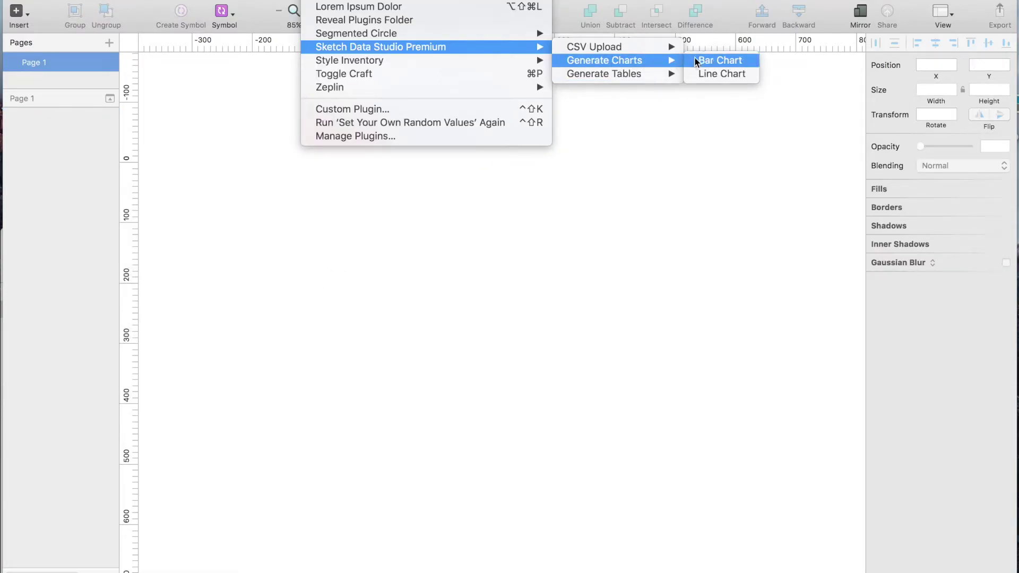
- Generate random bar charts with 3 charts and 100 points each
click(728, 63)
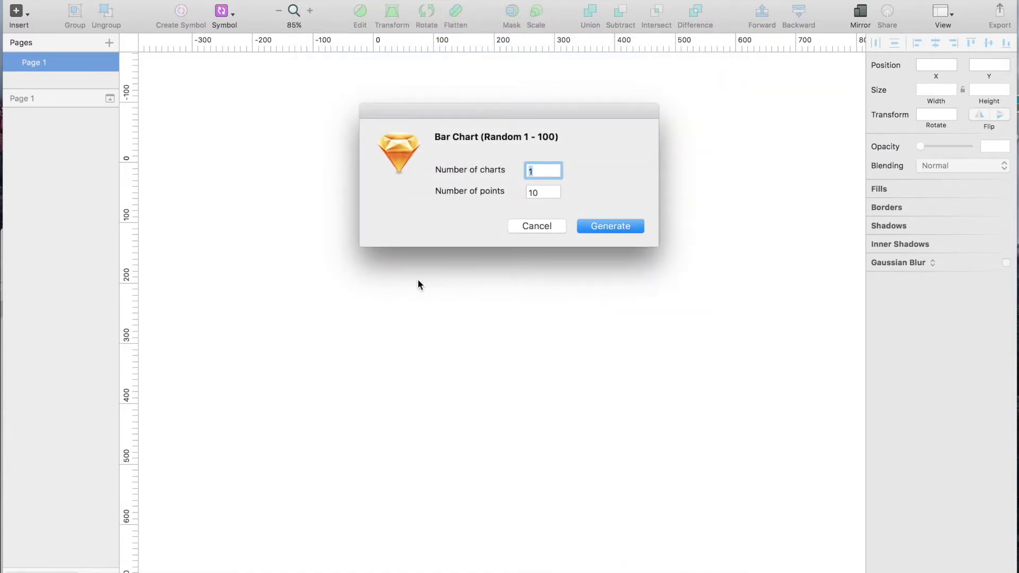
text(3)
key(Tab)
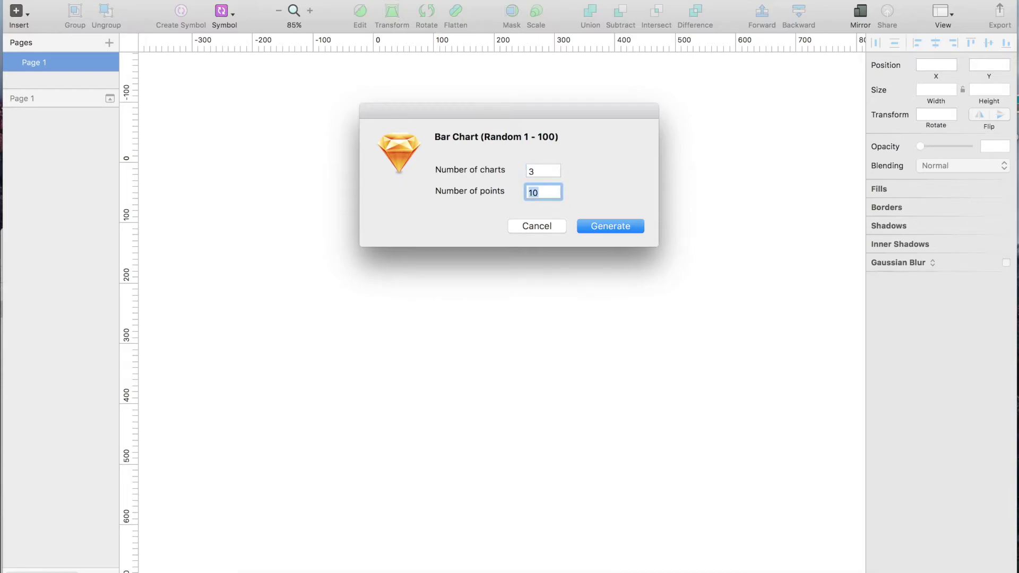
text(11)
key(BackSpace)
text(00)
key(Return)
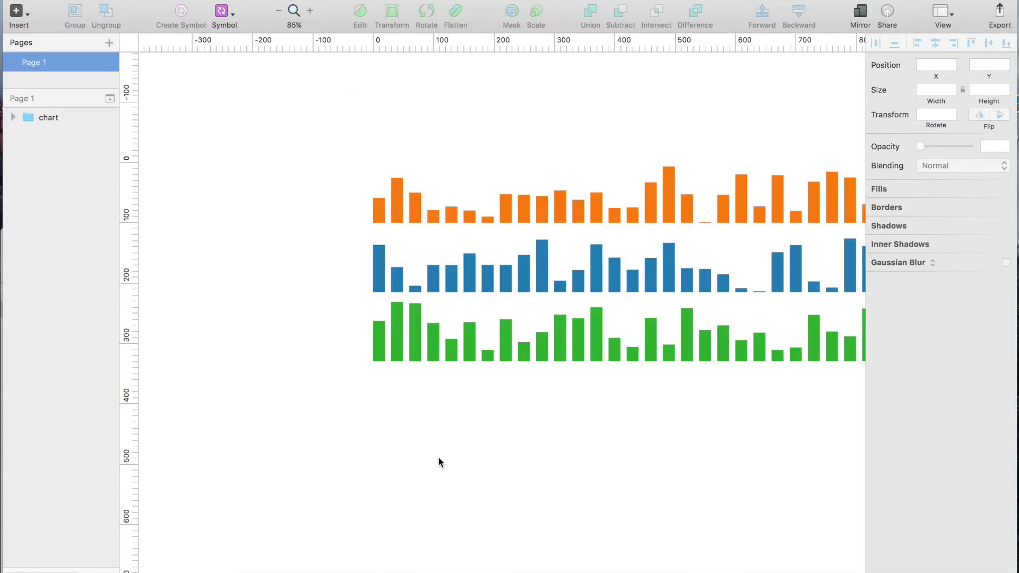
- Resize the whole bar chart group, extending its top edge upward and pulling its right edge inward
key(super+minus)
scroll(464, 431, right, 5)
scroll(463, 431, down, 3)
super+click(275, 205)
click(296, 180)
scroll(404, 239, right, 1)
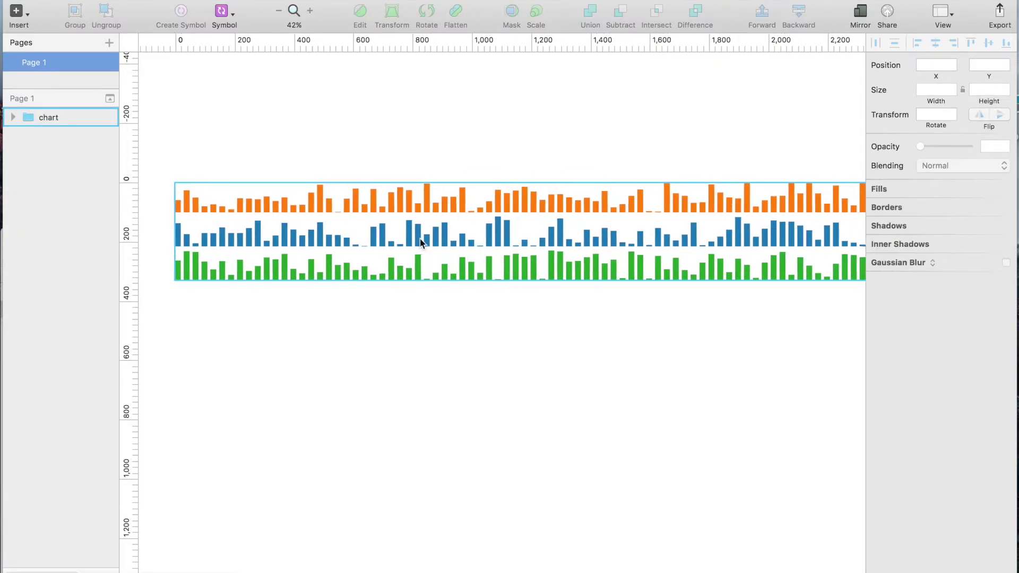
scroll(420, 239, down, 3)
scroll(419, 238, right, 2)
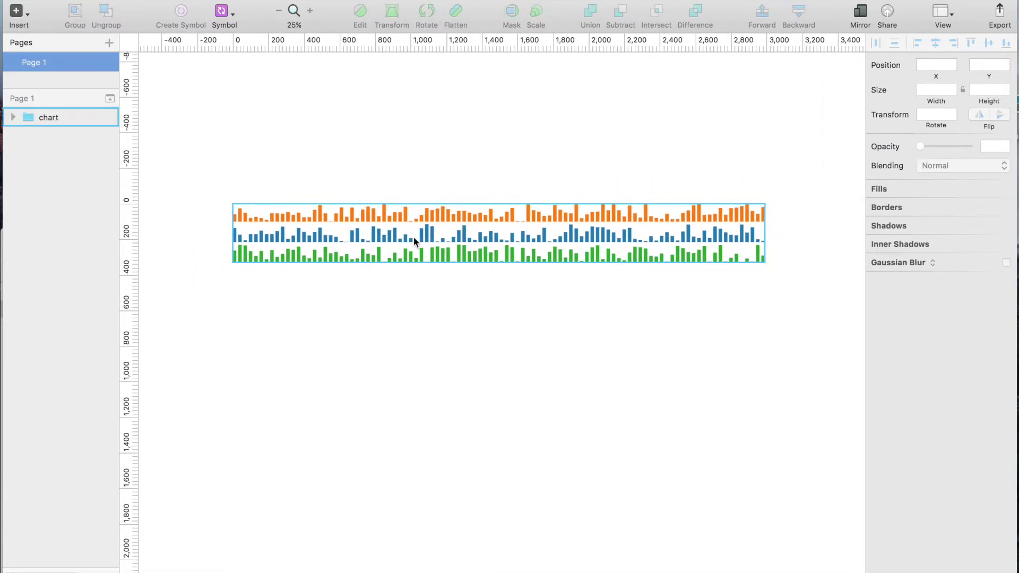
click(697, 215)
drag(499, 202, 499, 72)
drag(764, 167, 635, 168)
click(598, 345)
- Move the green series well below the blue one and enlarge it to about 3942 × 570
click(508, 248)
double_click(507, 247)
drag(507, 247, 509, 409)
drag(637, 366, 935, 229)
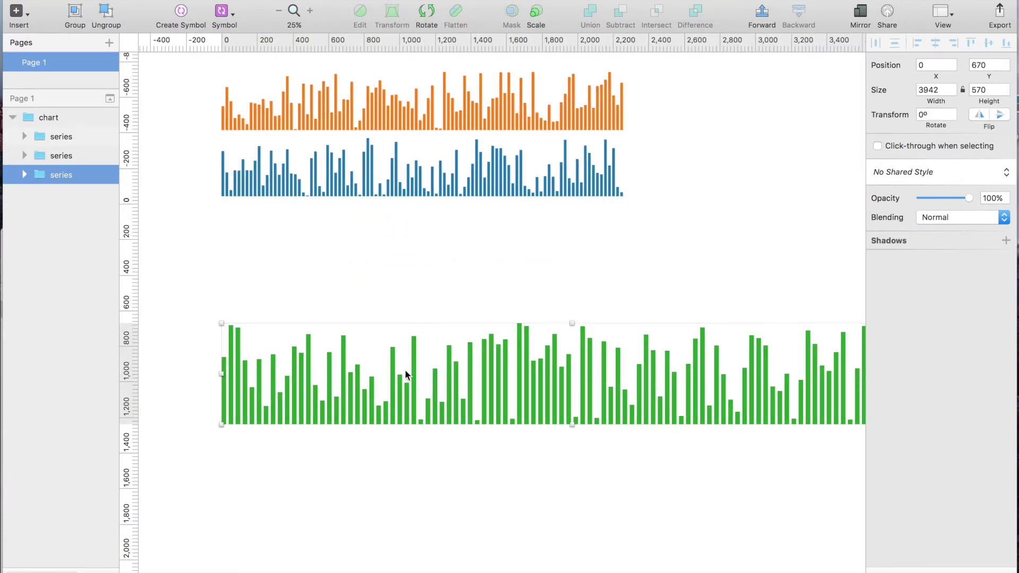
- Shrink the blue series to about 959 × 139 beneath the green bars and rotate it 180°
click(453, 164)
drag(622, 137, 320, 456)
click(433, 13)
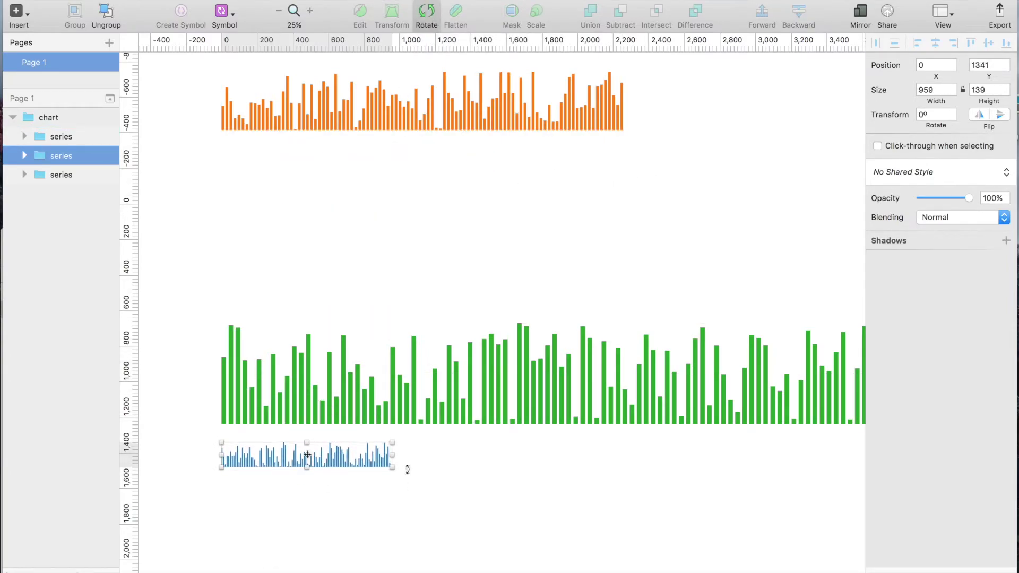
drag(406, 470, 200, 447)
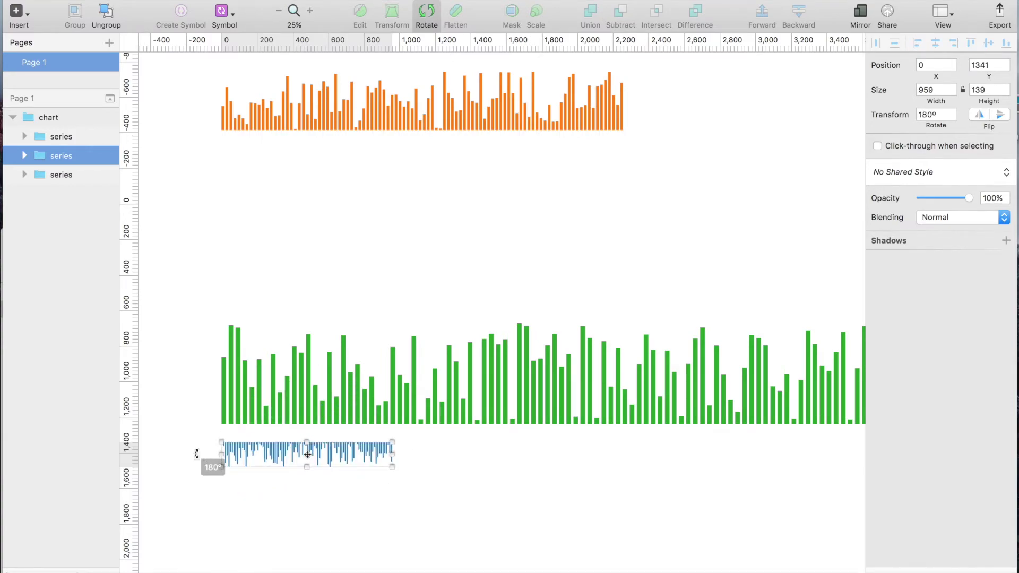
- Move the rotated blue series up against the base of the green bars, at Y 1240
click(287, 493)
drag(332, 457, 330, 442)
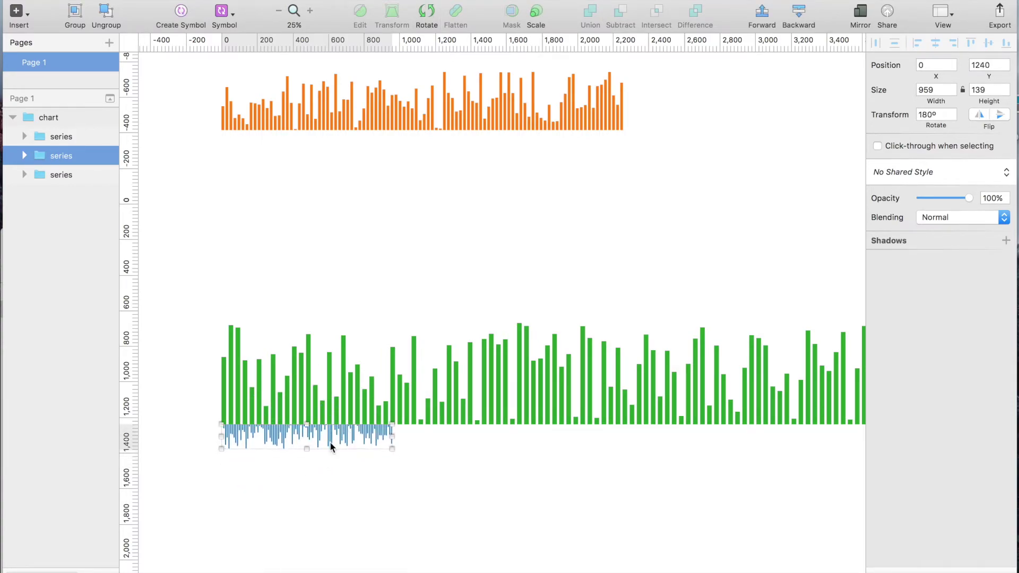
click(335, 482)
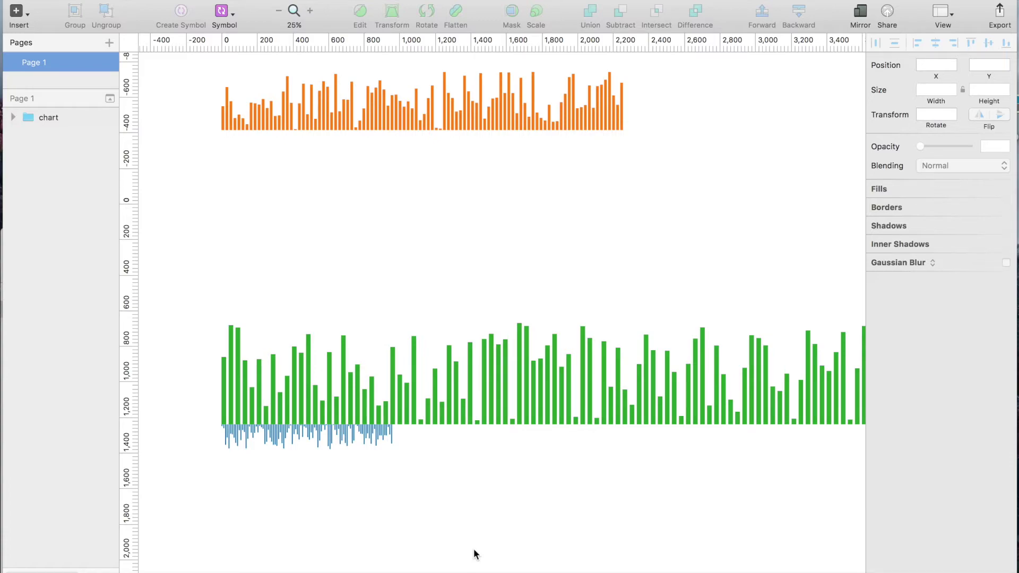
- Import the file table data.csv from the tutorial folder onto the empty canvas as a table
click(539, 376)
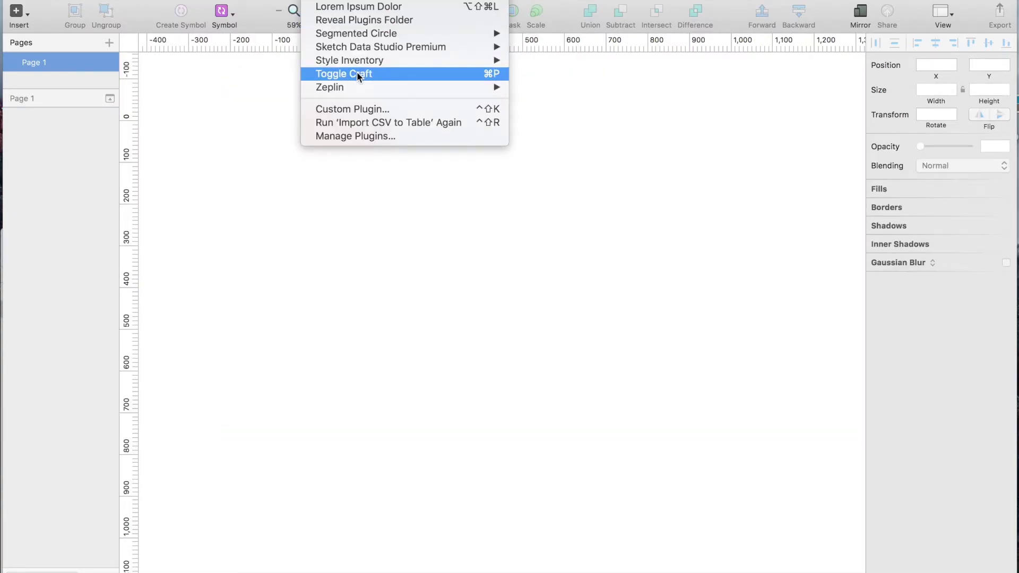
mouse_move(394, 46)
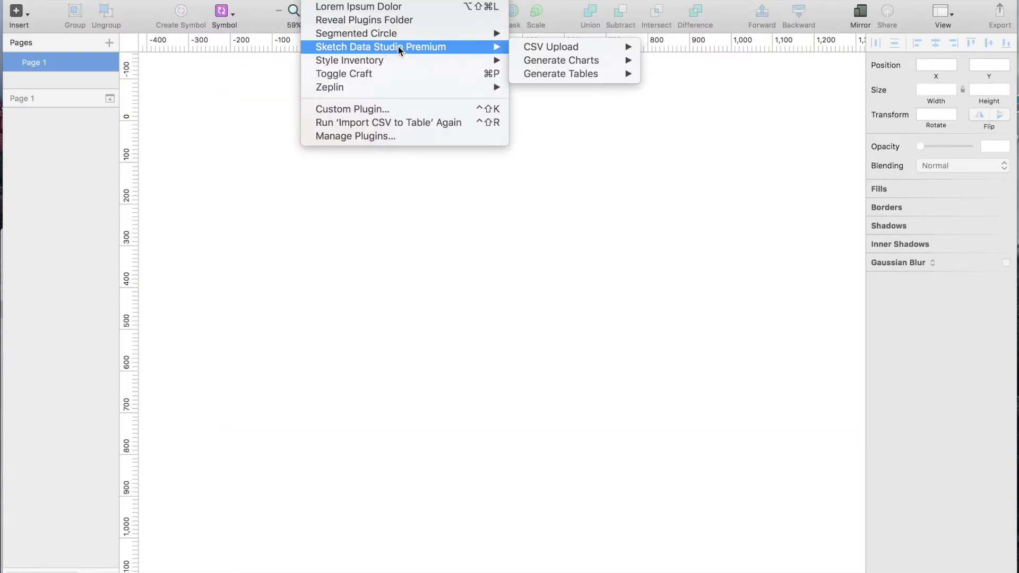
mouse_move(520, 47)
click(679, 50)
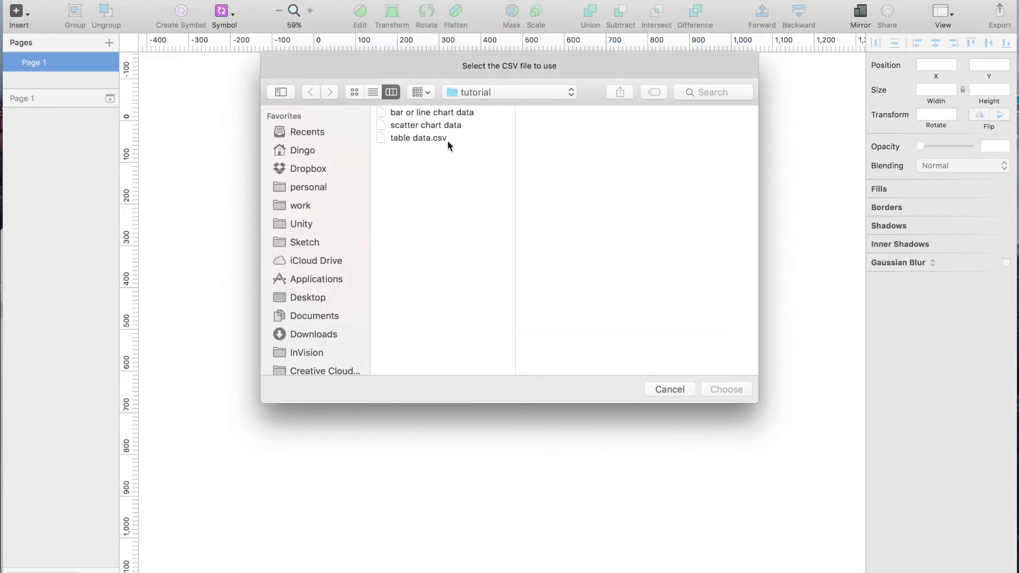
double_click(406, 137)
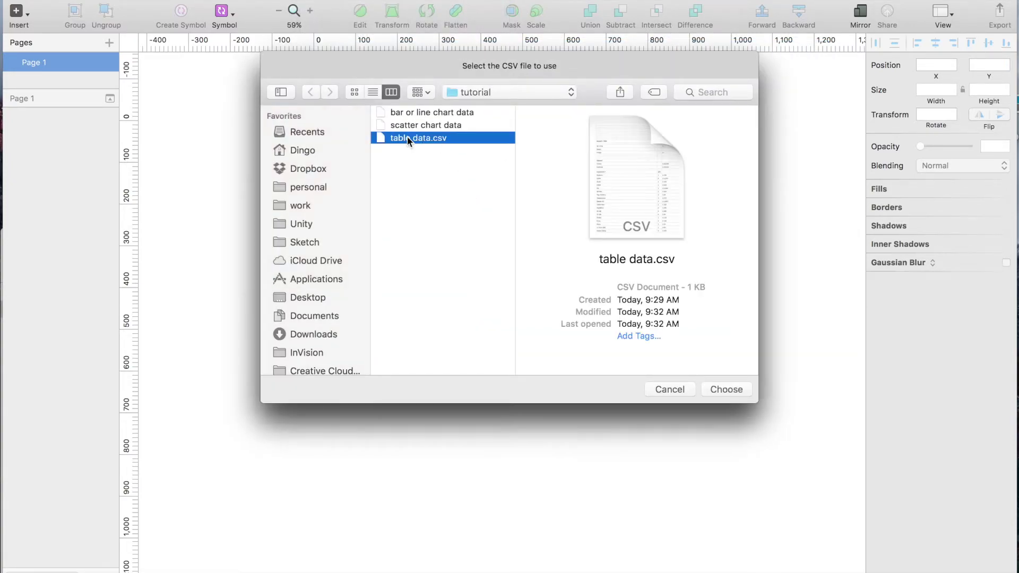
click(453, 514)
click(463, 464)
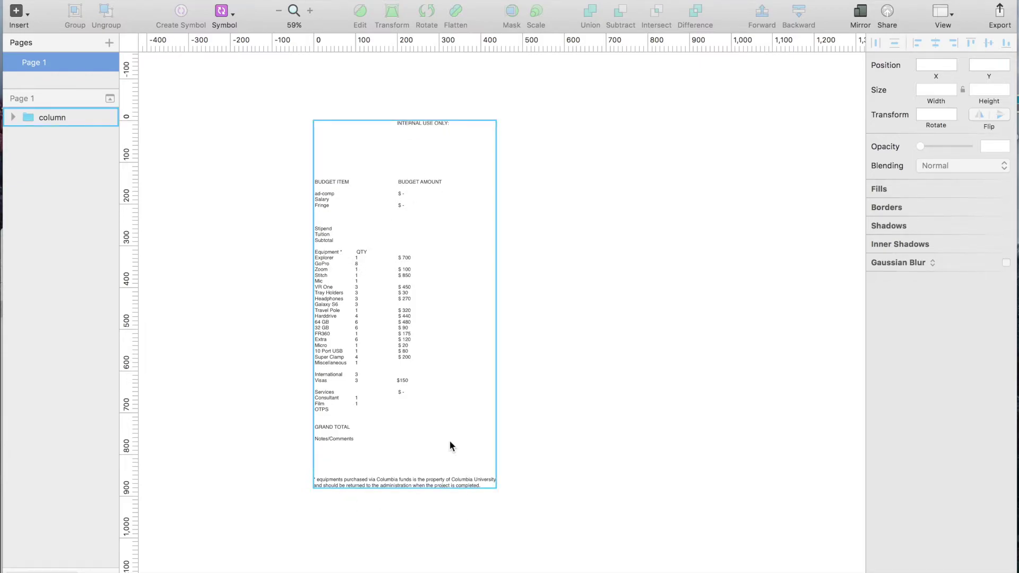
scroll(416, 317, up, 5)
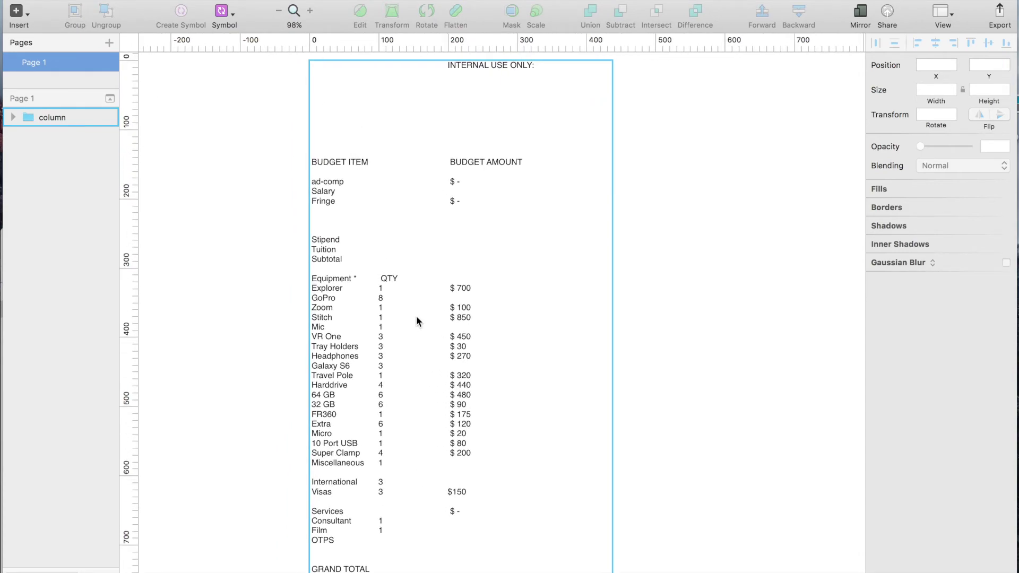
- Examine the imported budget table from top to bottom, selecting each of its three column text layers in turn
scroll(416, 321, down, 10)
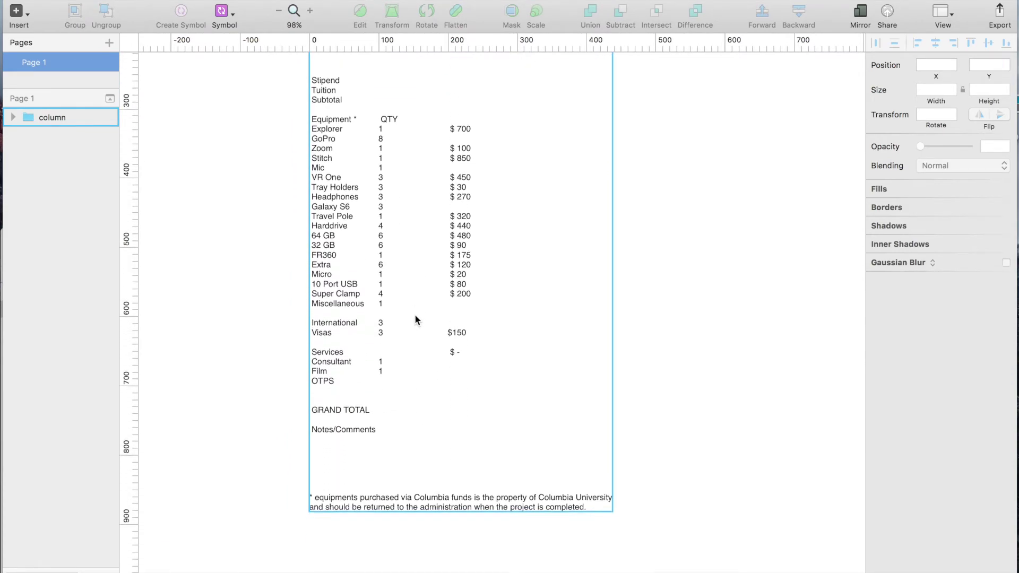
scroll(360, 485, up, 8)
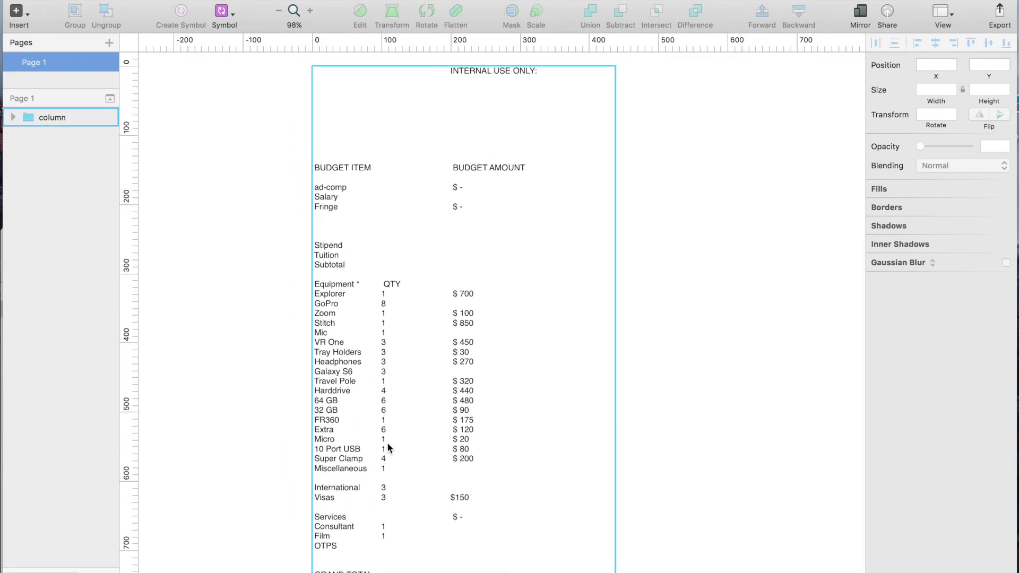
click(337, 387)
scroll(337, 387, down, 4)
click(386, 308)
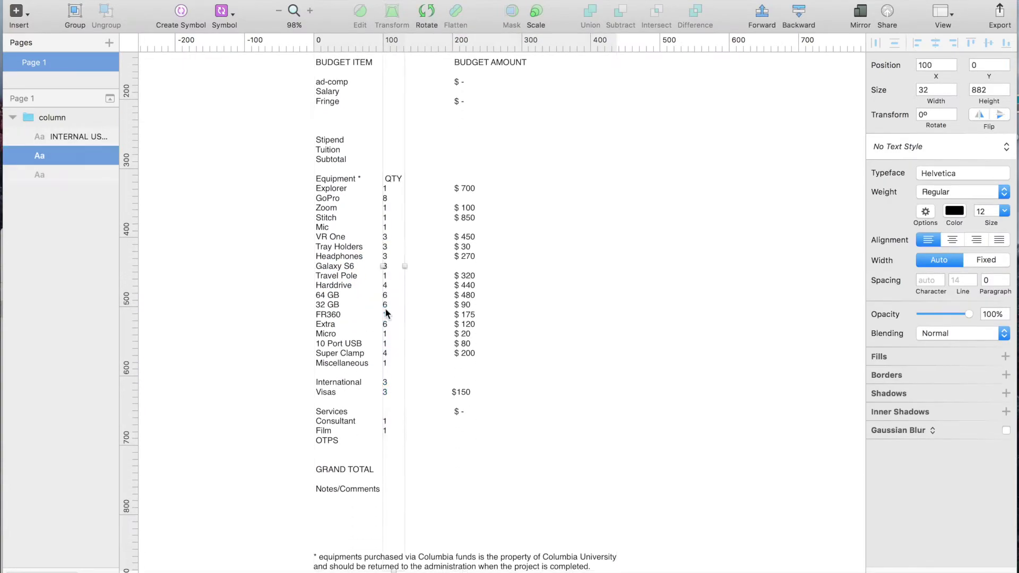
click(466, 283)
scroll(466, 290, up, 6)
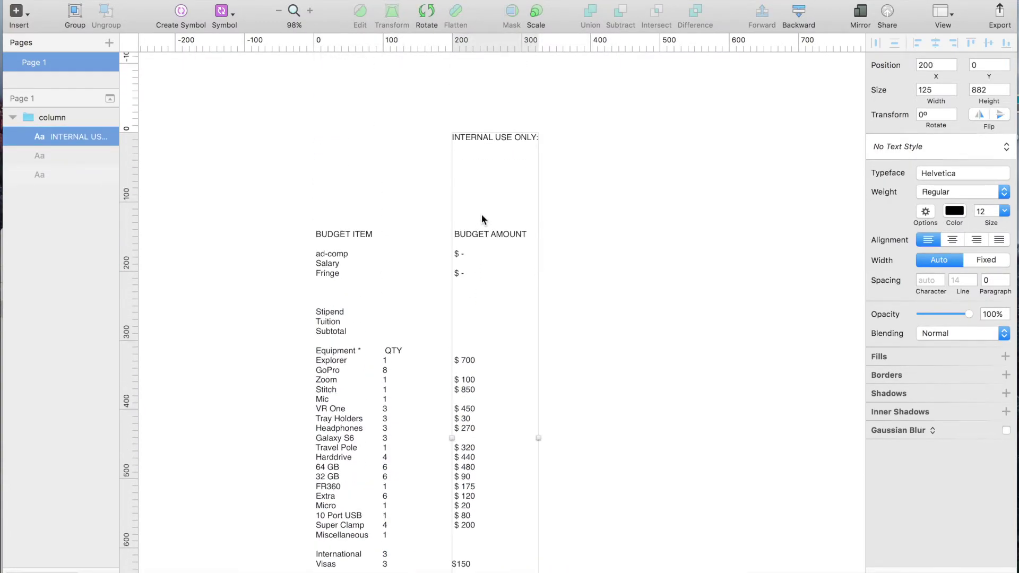
scroll(482, 218, down, 7)
click(413, 535)
scroll(412, 535, up, 5)
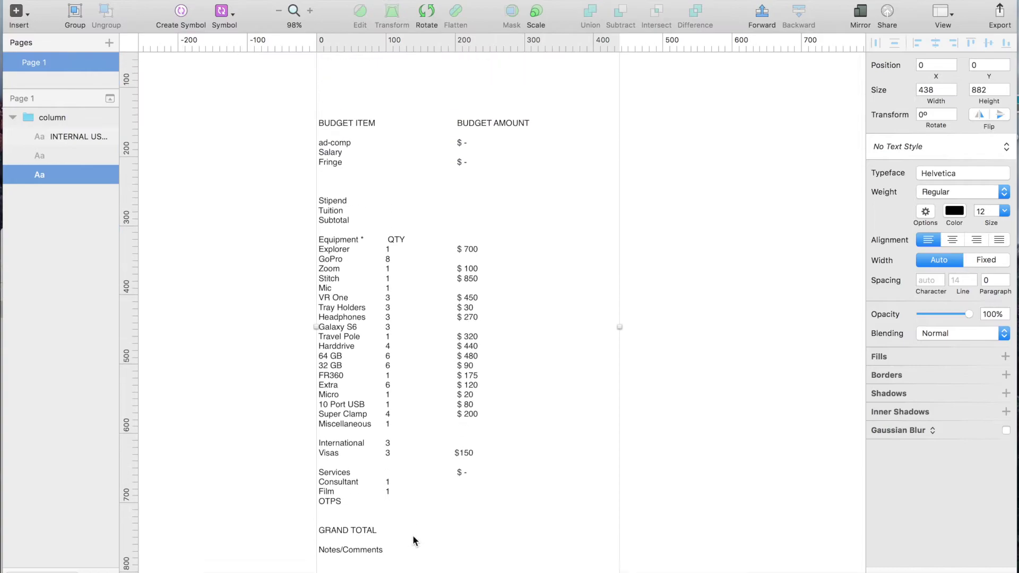
- Delete the entire imported table and start a CSV import to a line chart
key(super+a)
key(BackSpace)
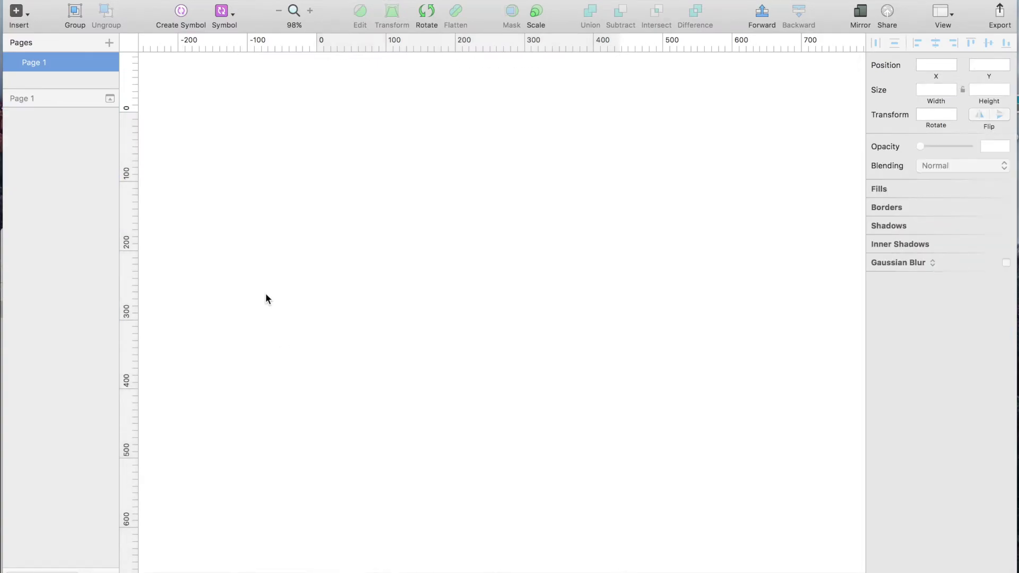
click(321, 0)
mouse_move(424, 47)
mouse_move(586, 48)
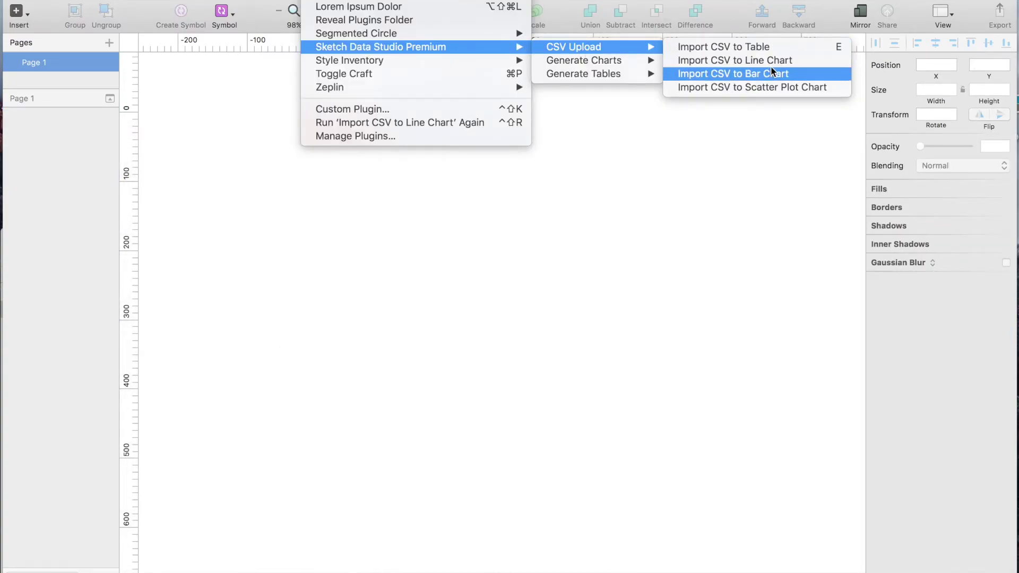
click(802, 71)
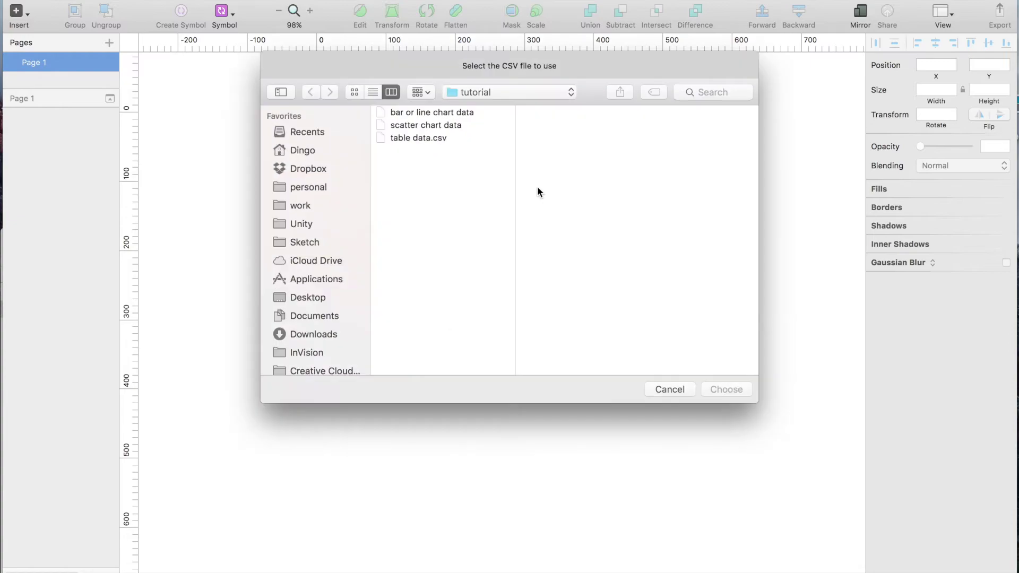
- Switch to Finder and preview the values in the file bar or line chart data
key(super+Tab)
key(super+Tab)
key(super+shift+Tab)
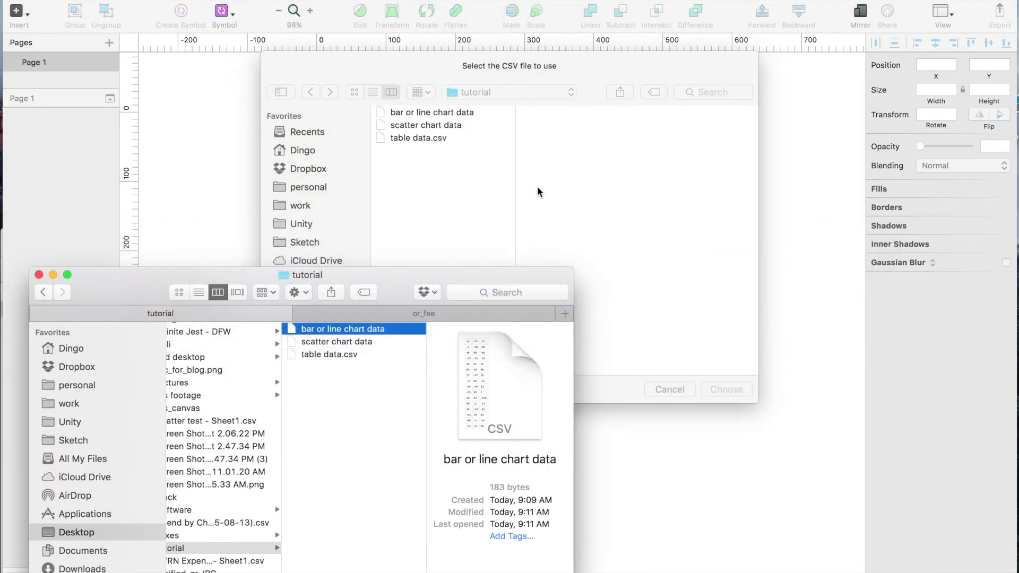
key(space)
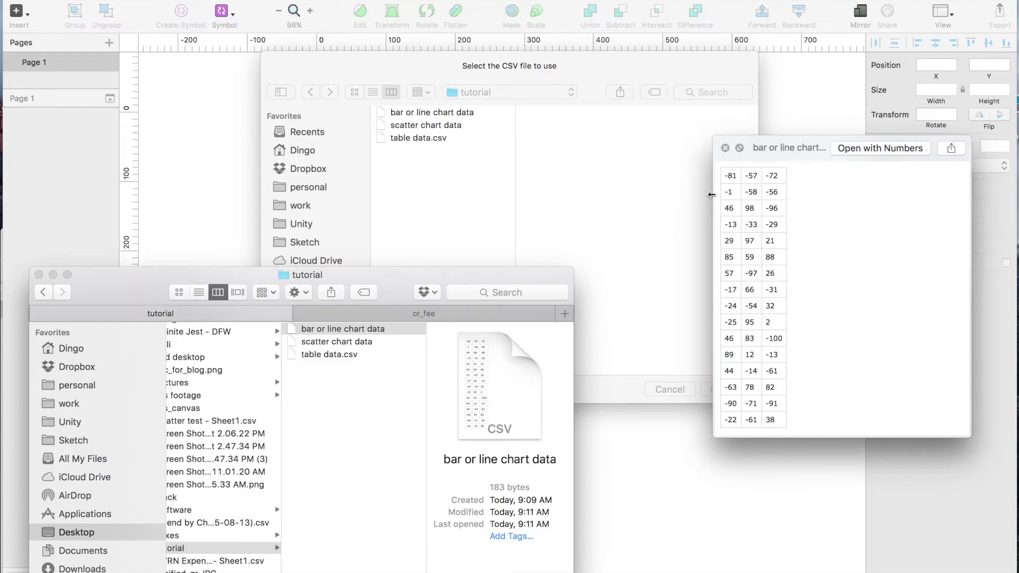
key(space)
- Return to the CSV file selection and import bar or line chart data as the line chart
click(418, 197)
click(431, 115)
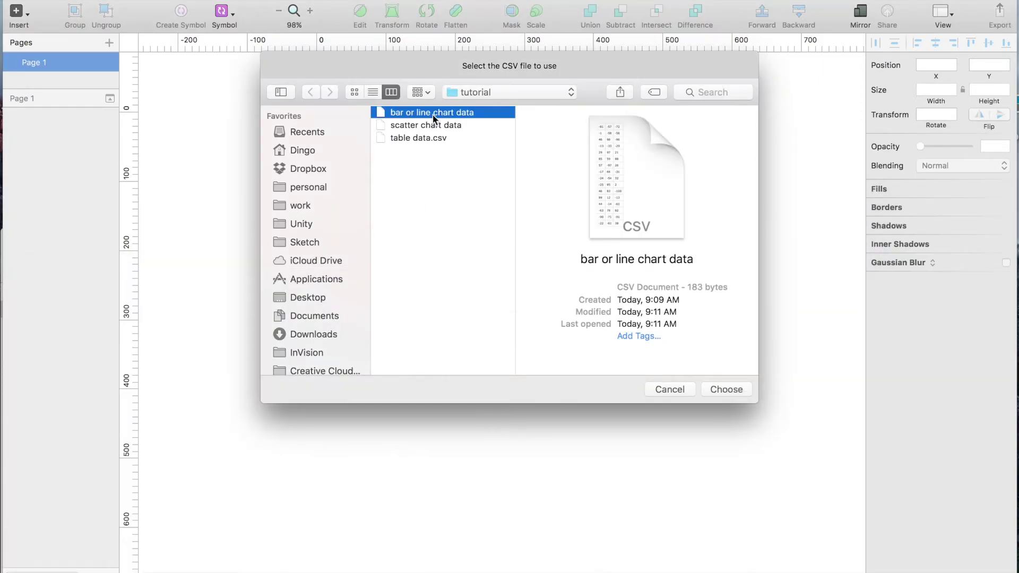
click(739, 393)
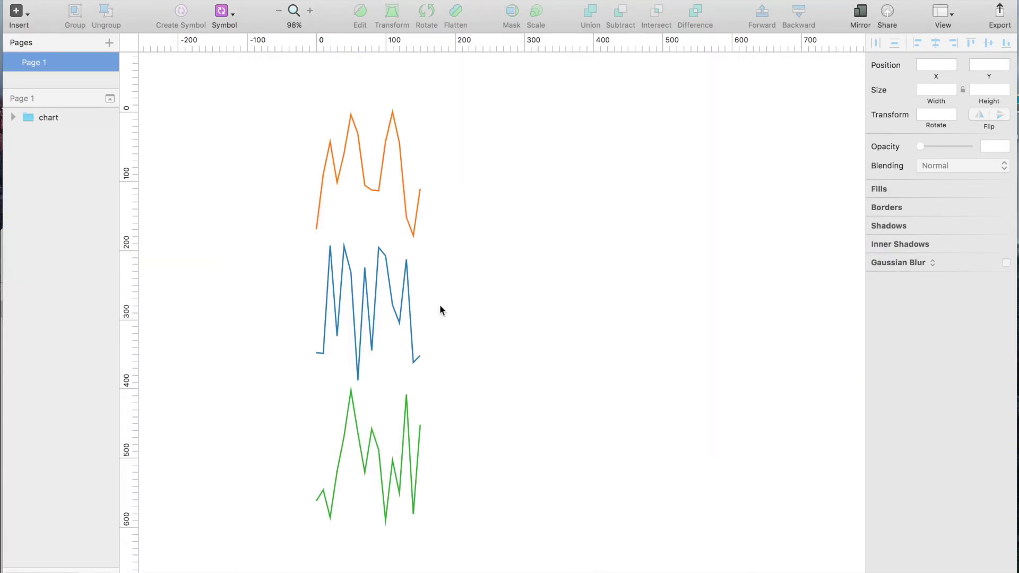
- Widen the whole line chart group to about 1232, keeping its height
click(337, 306)
scroll(336, 302, down, 5)
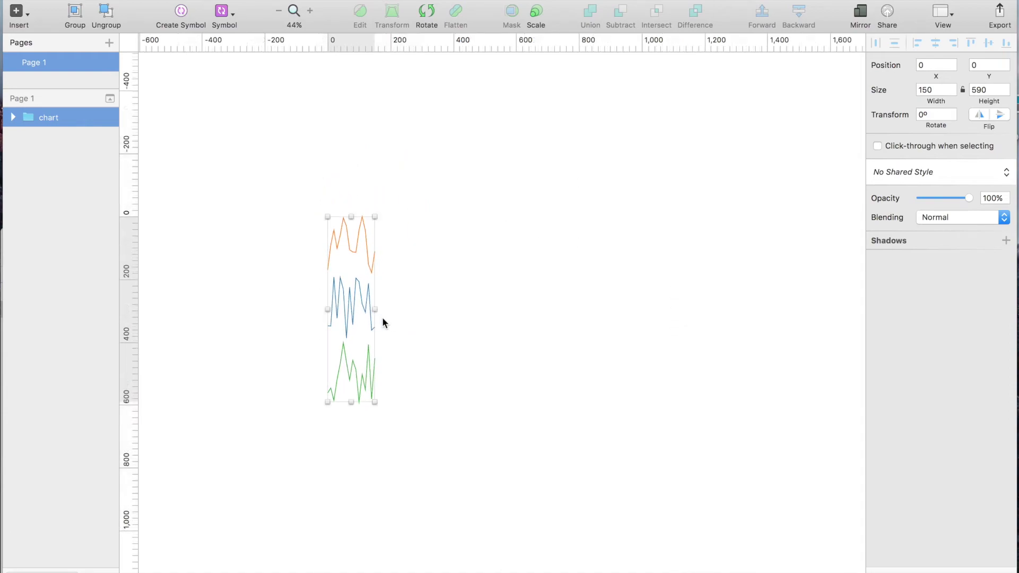
drag(376, 308, 715, 338)
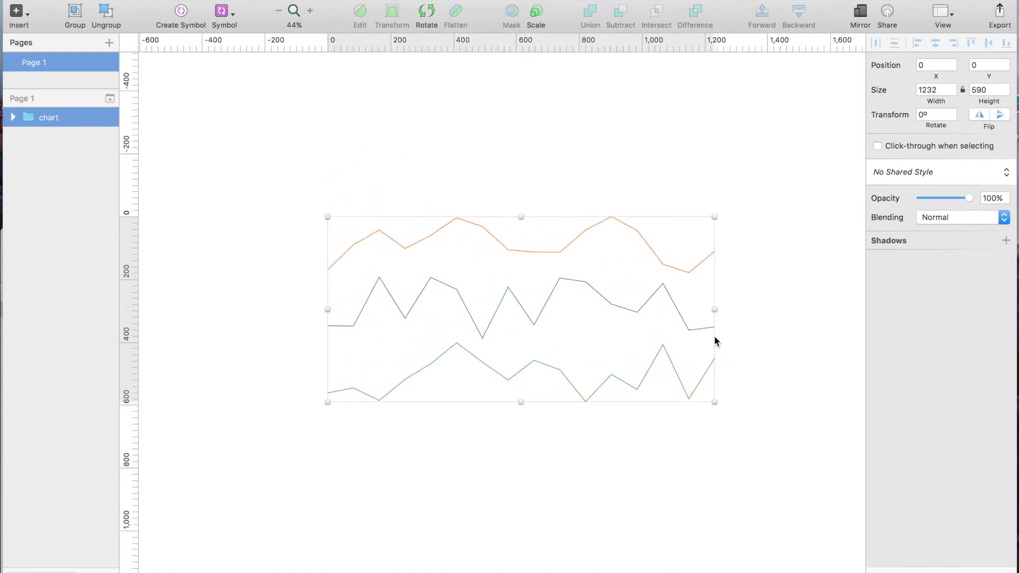
- Inside the chart group, move the green line further down and the orange line further up, away from the blue one
click(574, 416)
double_click(539, 362)
drag(540, 361, 541, 461)
drag(510, 257, 503, 132)
- Delete the whole line chart to empty the canvas
click(452, 153)
click(327, 180)
key(Delete)
- Import the CSV file bar or line chart data from the tutorial folder as a bar chart
click(263, 0)
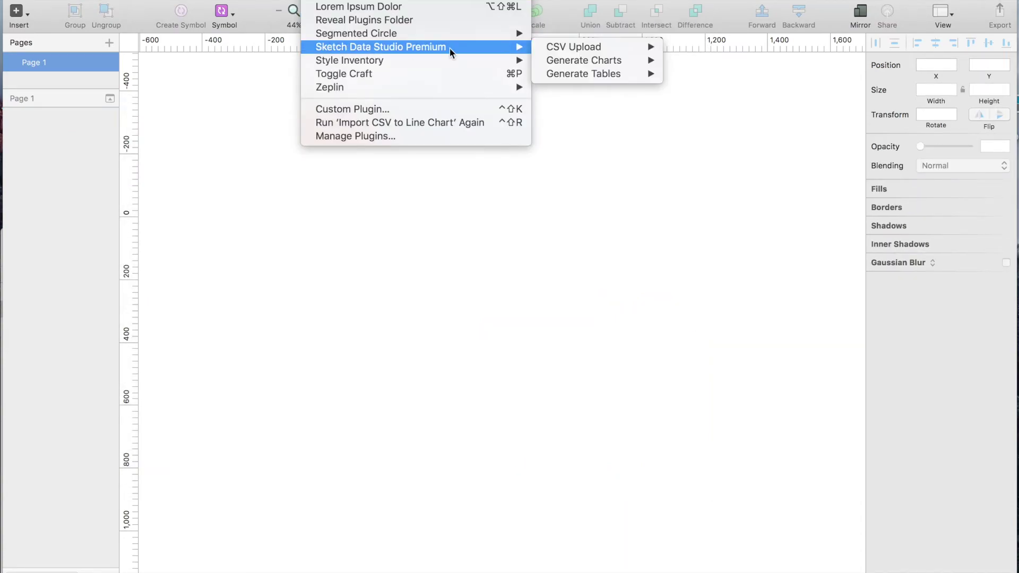
mouse_move(632, 46)
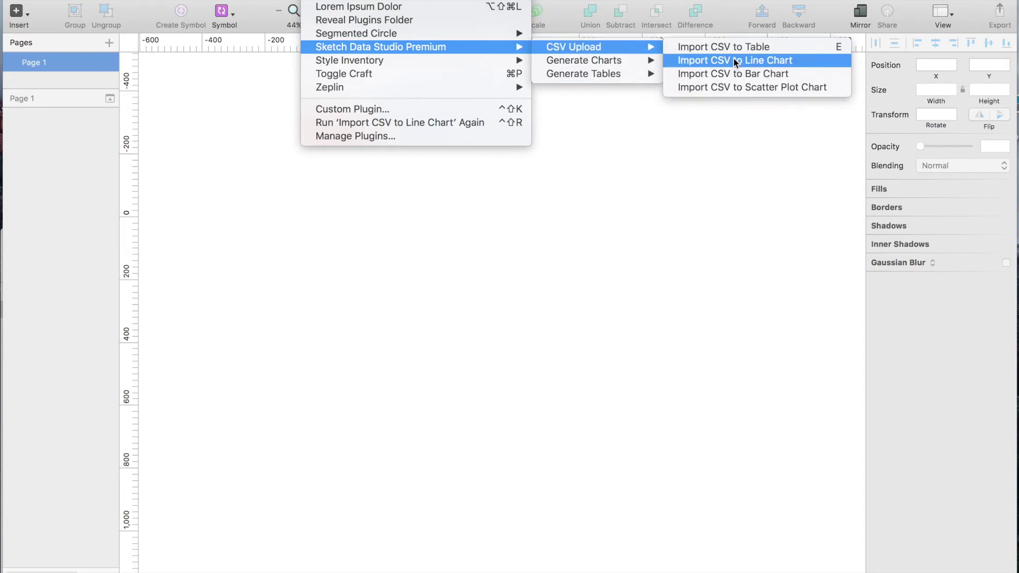
click(738, 73)
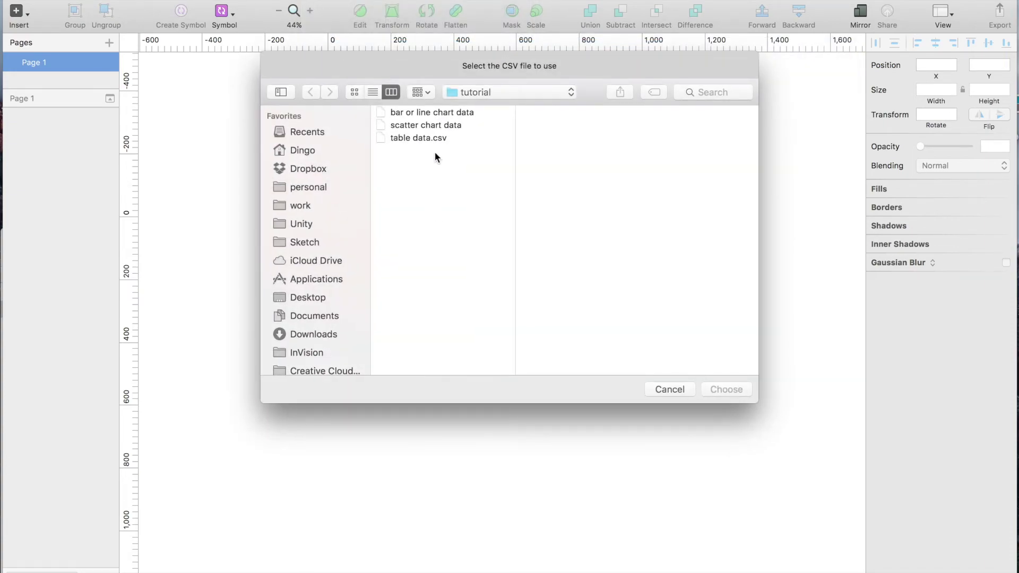
click(414, 109)
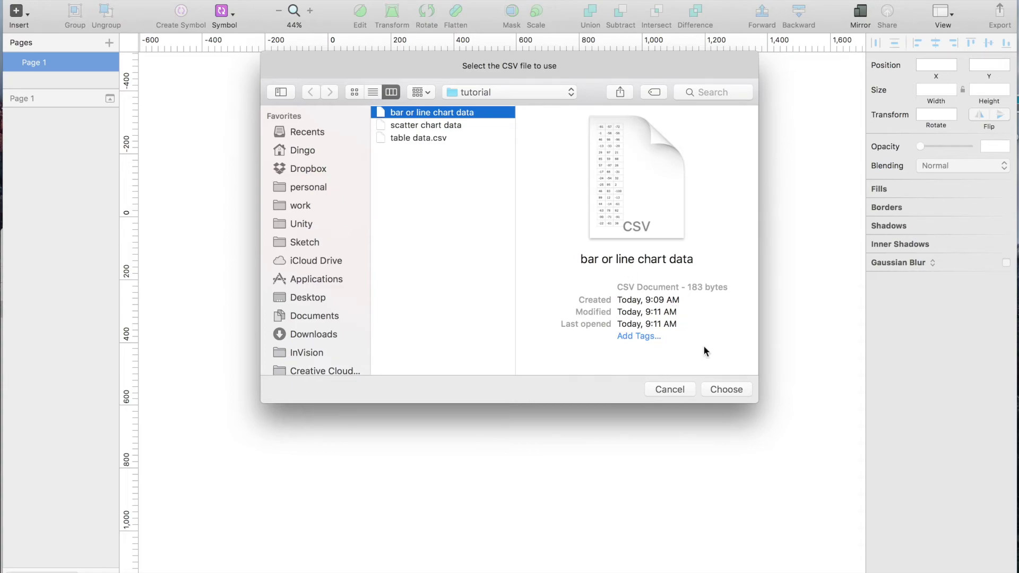
click(722, 390)
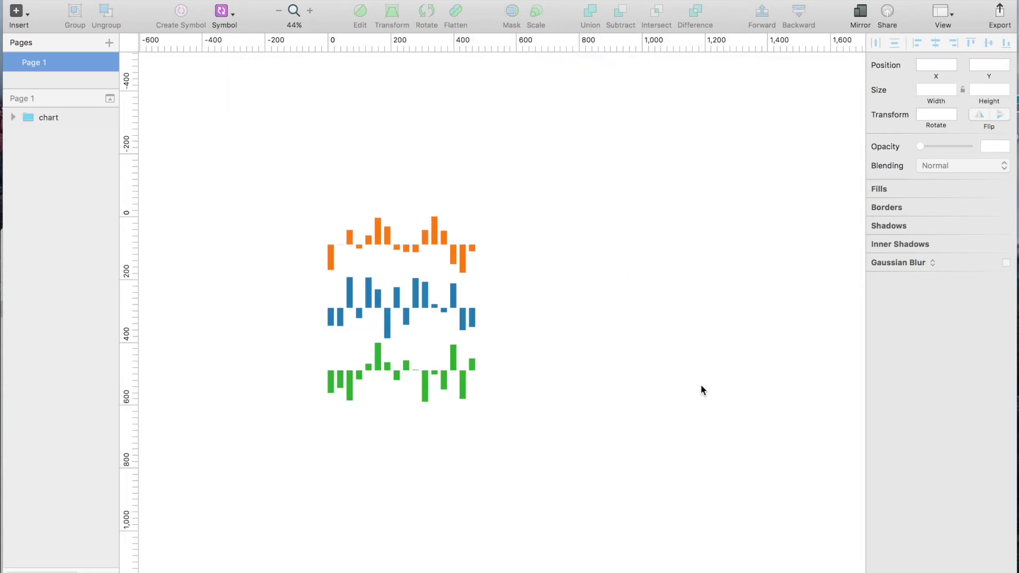
- Enlarge the whole bar chart group to about 1087 × 1147
click(463, 310)
drag(475, 310, 669, 309)
drag(498, 216, 501, 50)
- Delete the enlarged bar chart group from the canvas
click(273, 296)
click(389, 264)
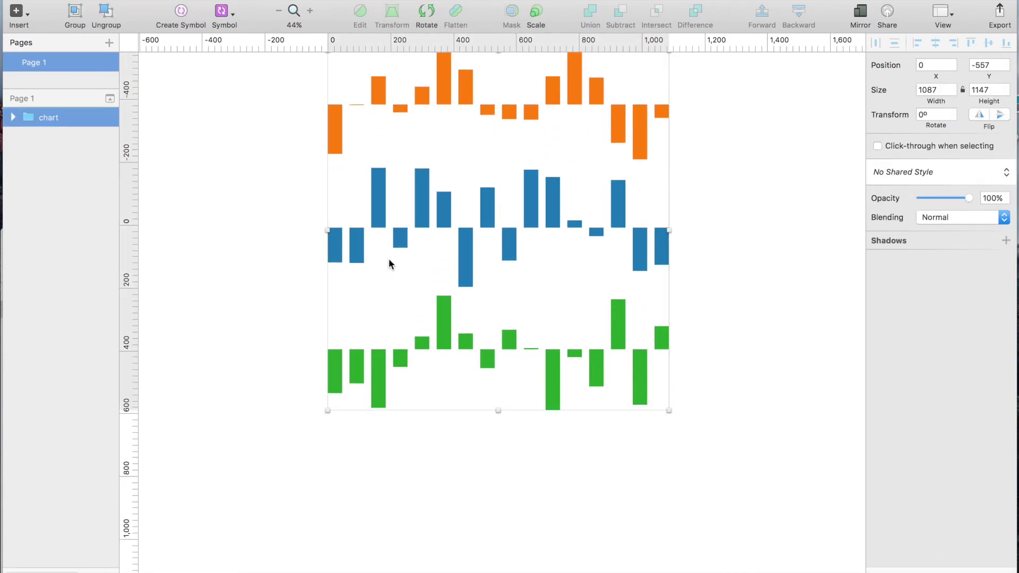
key(Delete)
- Start a CSV import to a scatter plot chart with Sketch Data Studio Premium
click(321, 0)
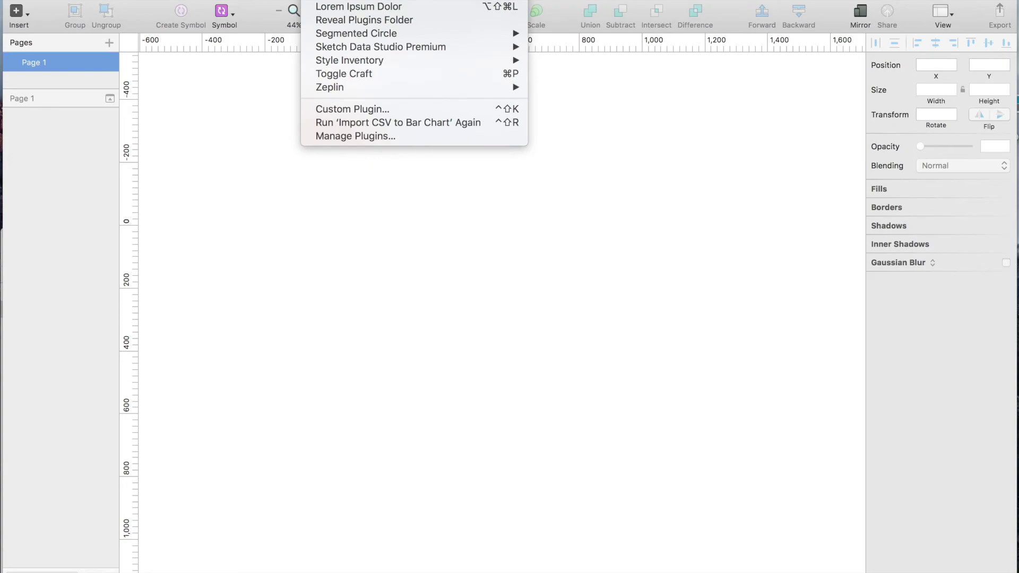
mouse_move(359, 47)
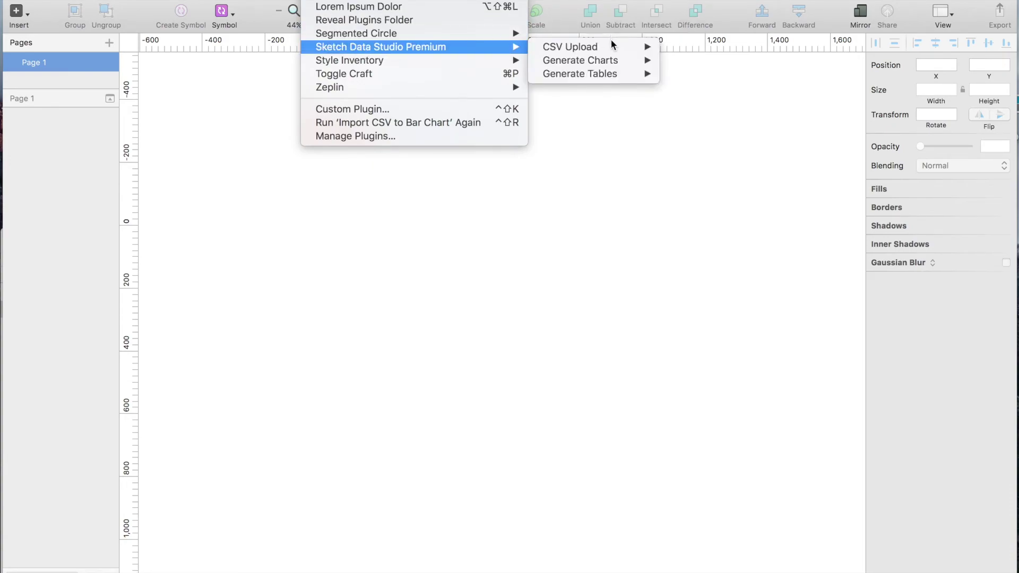
mouse_move(626, 47)
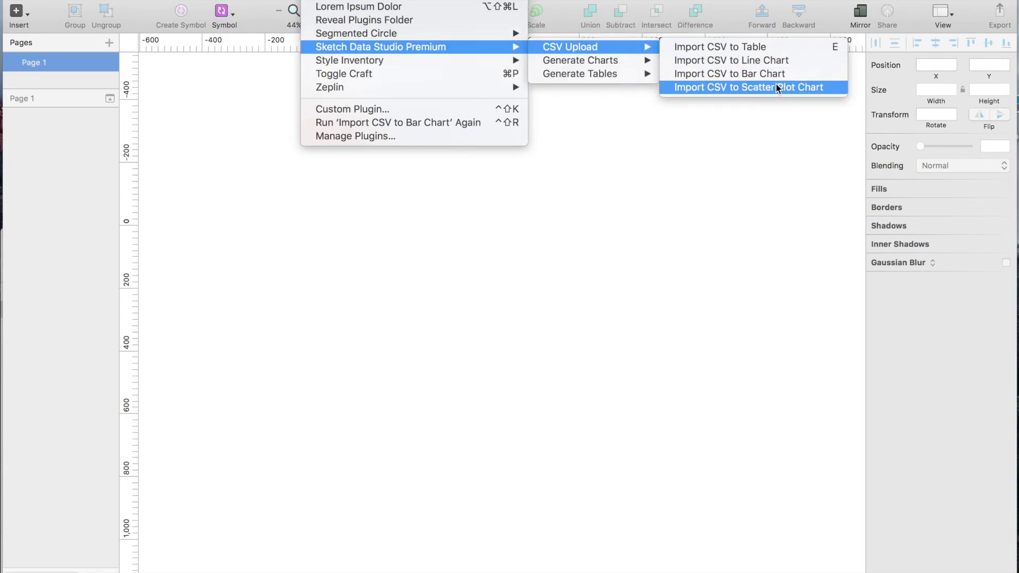
click(796, 88)
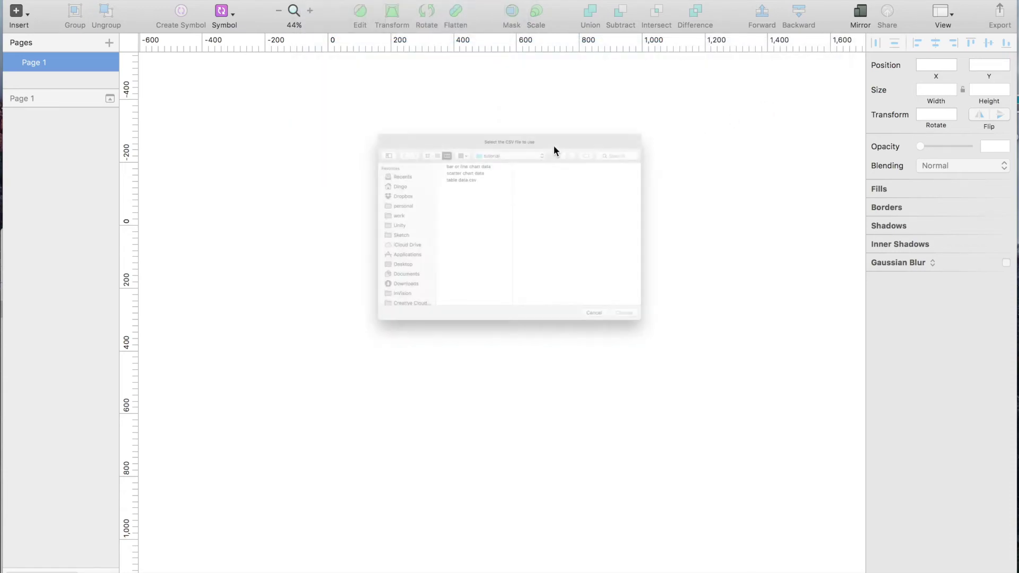
- Switch to Finder and preview the contents of the file scatter chart data
key(super+Tab)
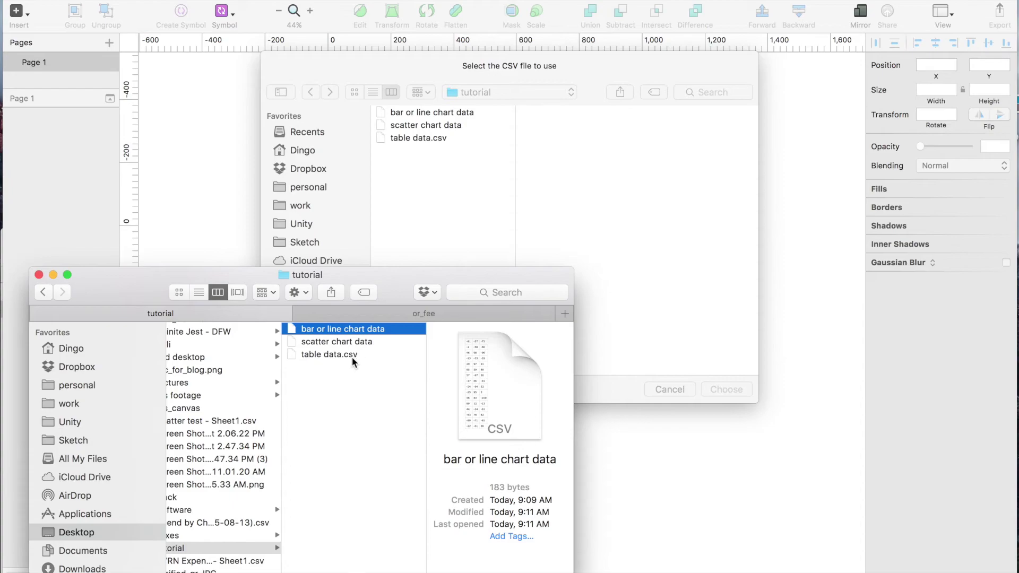
click(337, 342)
key(space)
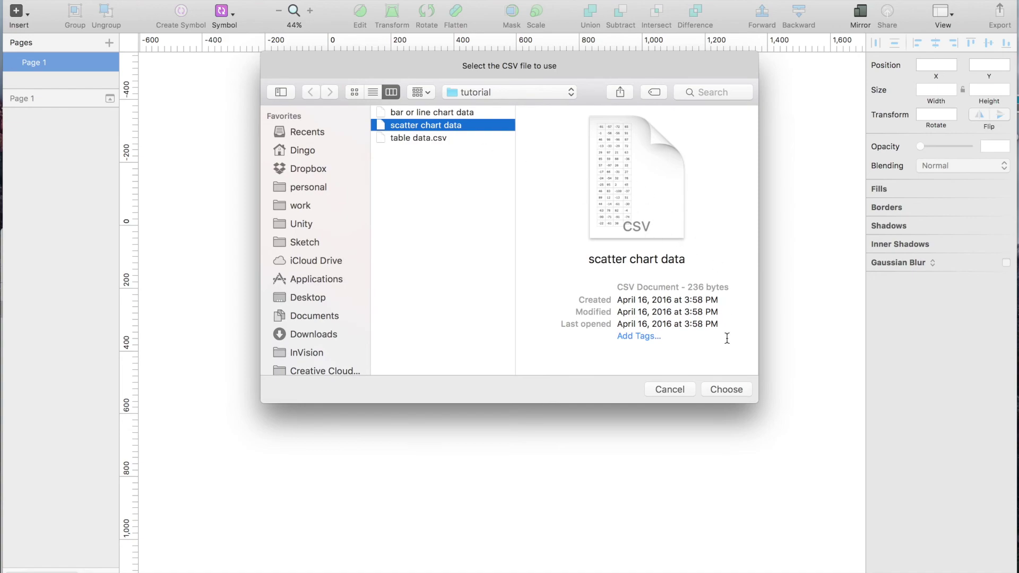
- Import the file scatter chart data as the scatter plot and inspect its points and axes up close
click(725, 390)
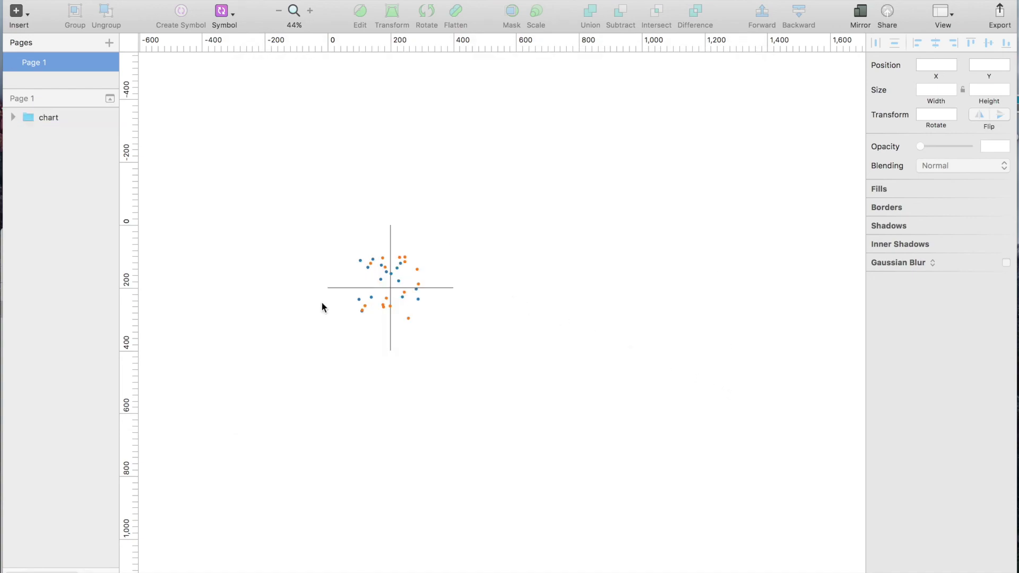
key(super+1)
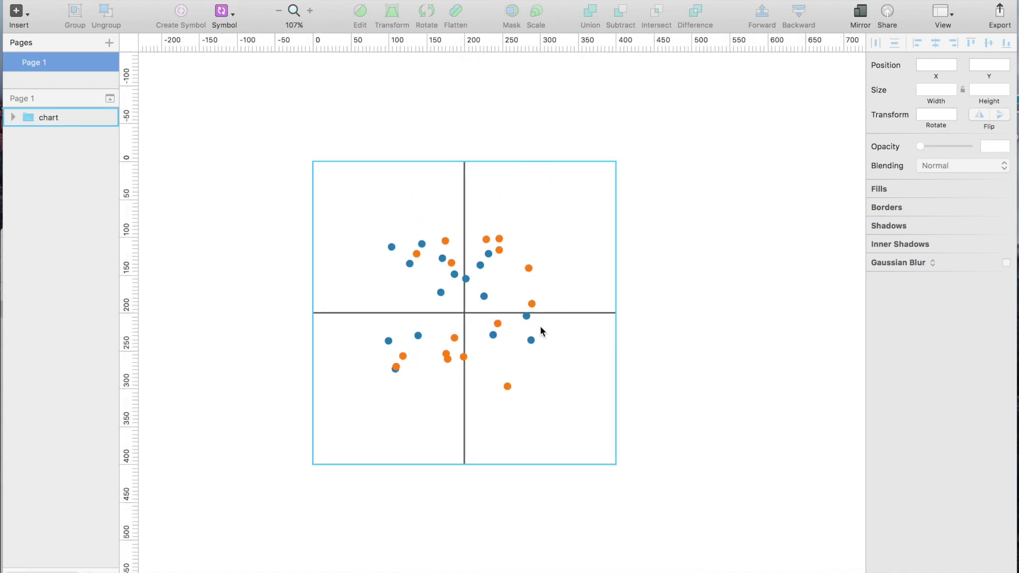
click(609, 386)
click(655, 381)
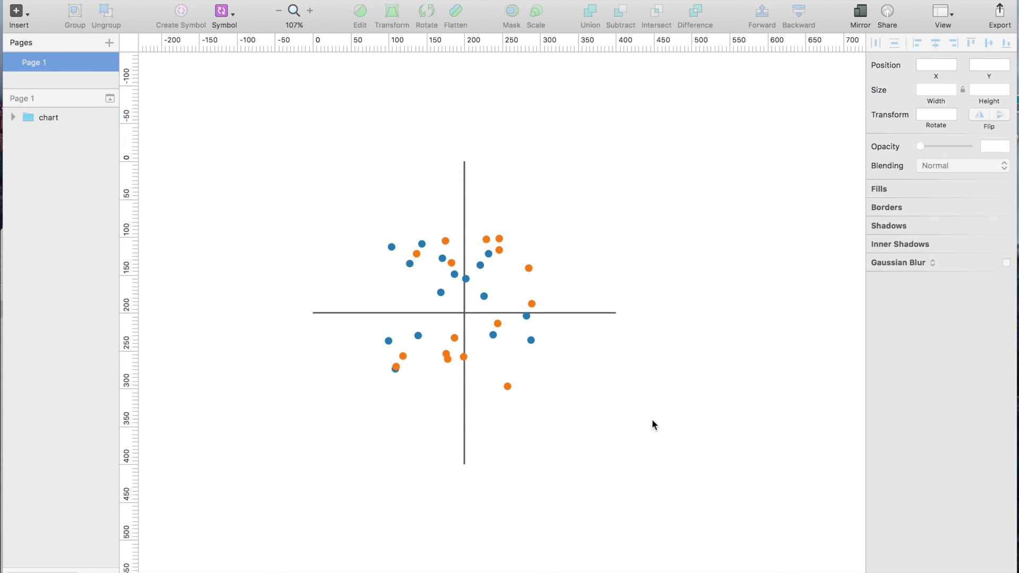
scroll(653, 425, down, 3)
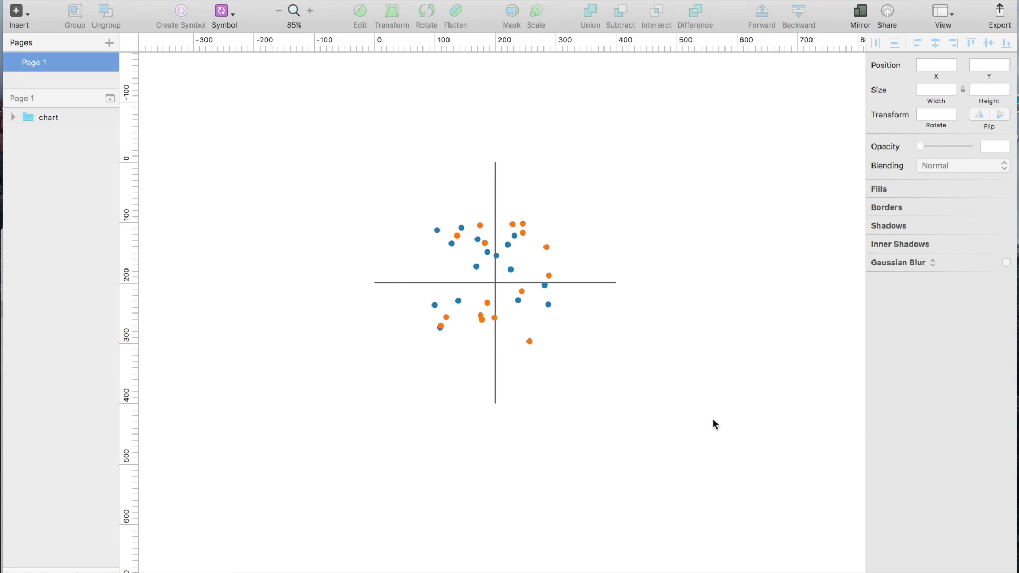